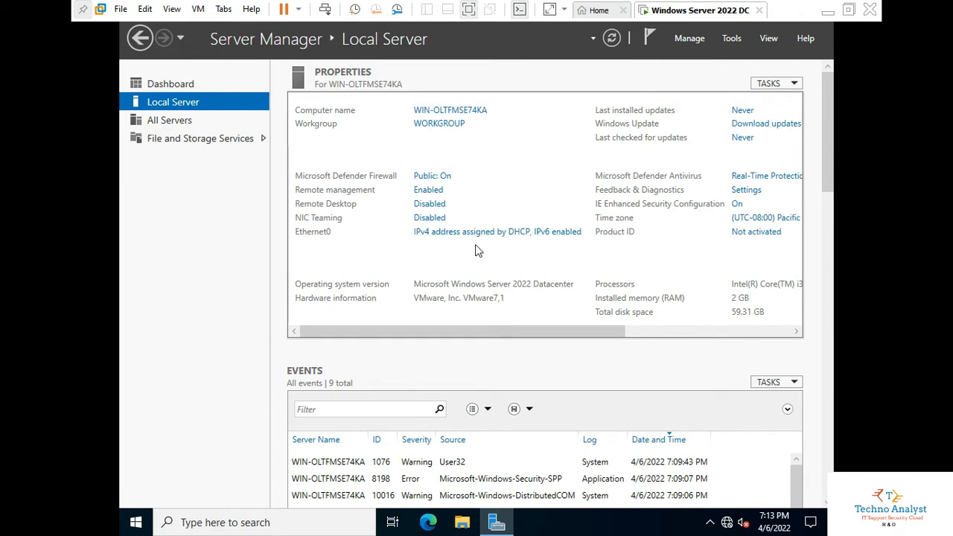
# Open the Ethernet0 adapter's properties from the local server's network settings and disable Internet Protocol Version 6 (TCP/IPv6).
pyautogui.click(462, 236)
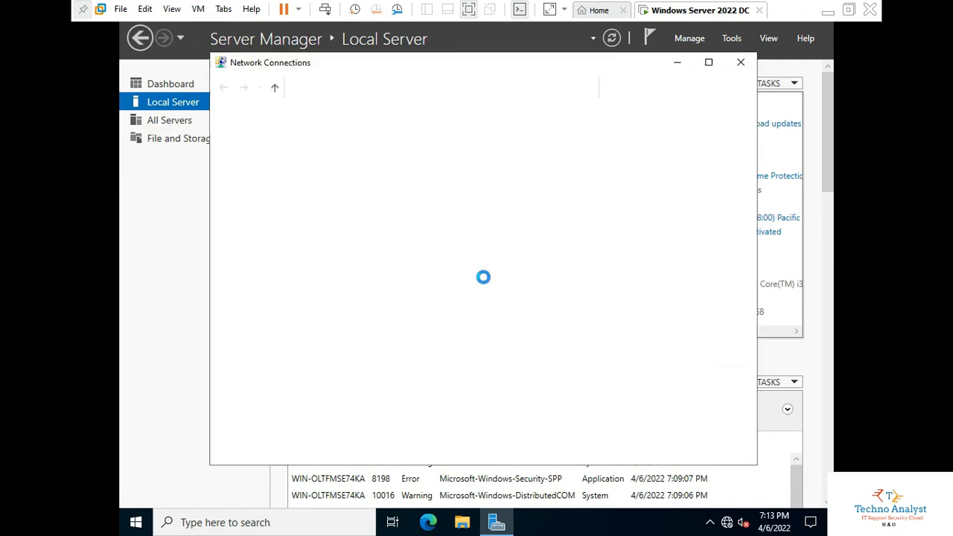
pyautogui.click(294, 149)
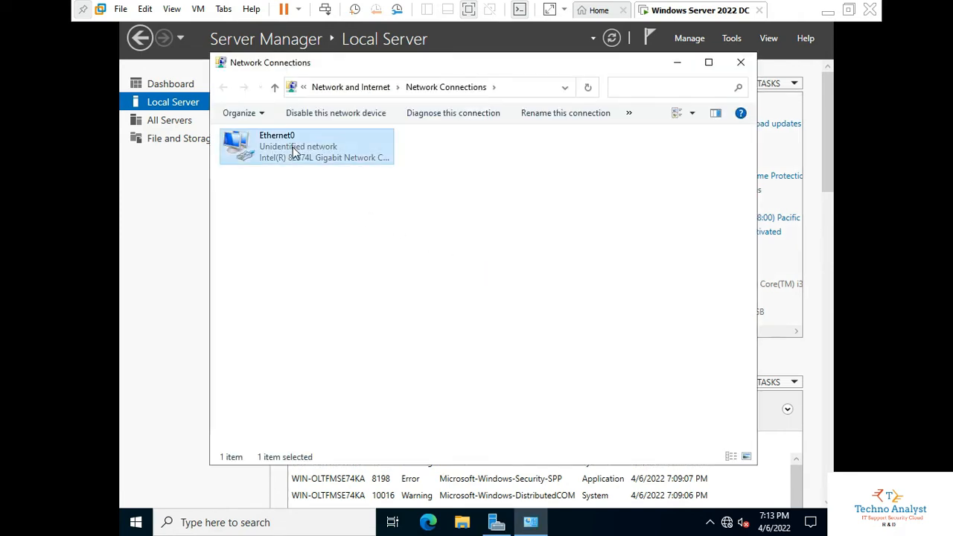
pyautogui.rightClick(293, 149)
pyautogui.click(335, 280)
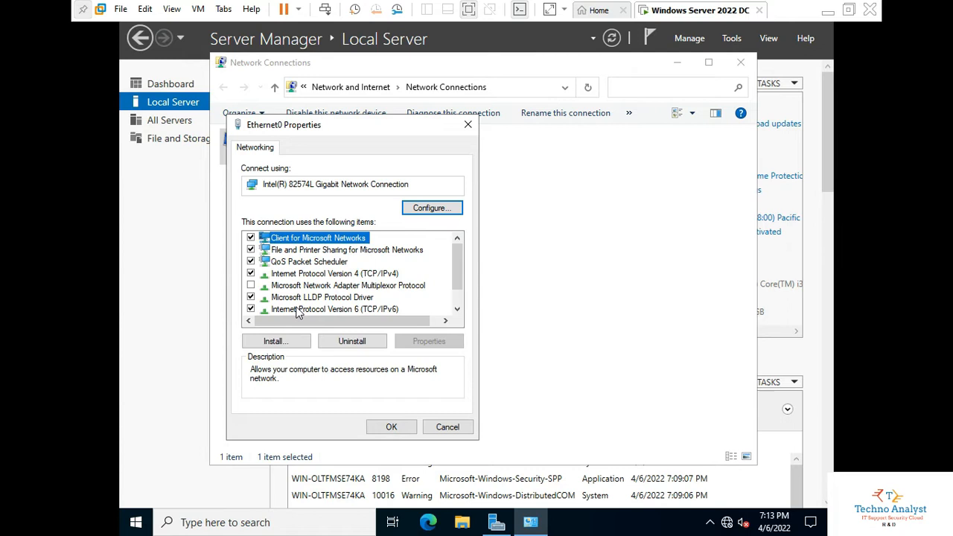
pyautogui.click(251, 309)
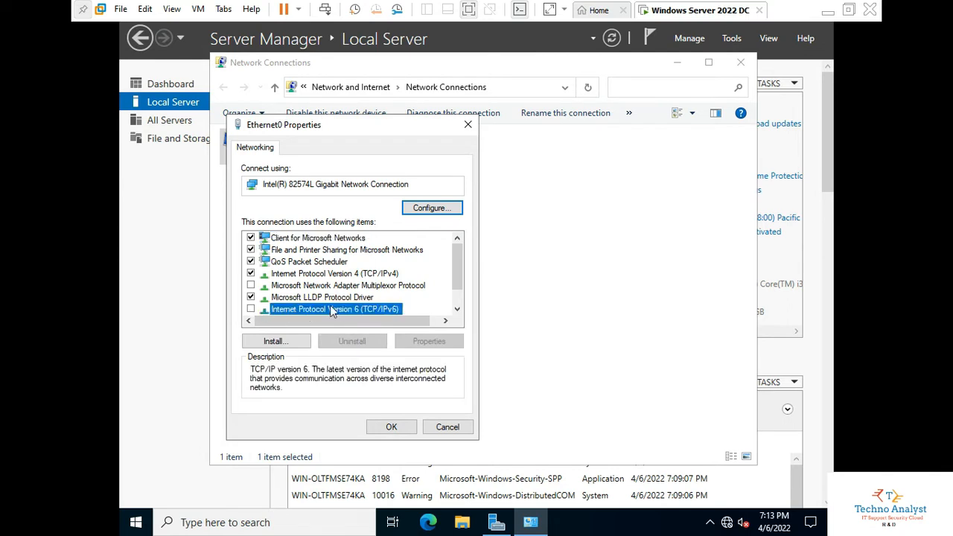
# Assign Ethernet0 the static IPv4 address 192.168.1.5 with subnet mask 255.255.255.0.
pyautogui.click(347, 275)
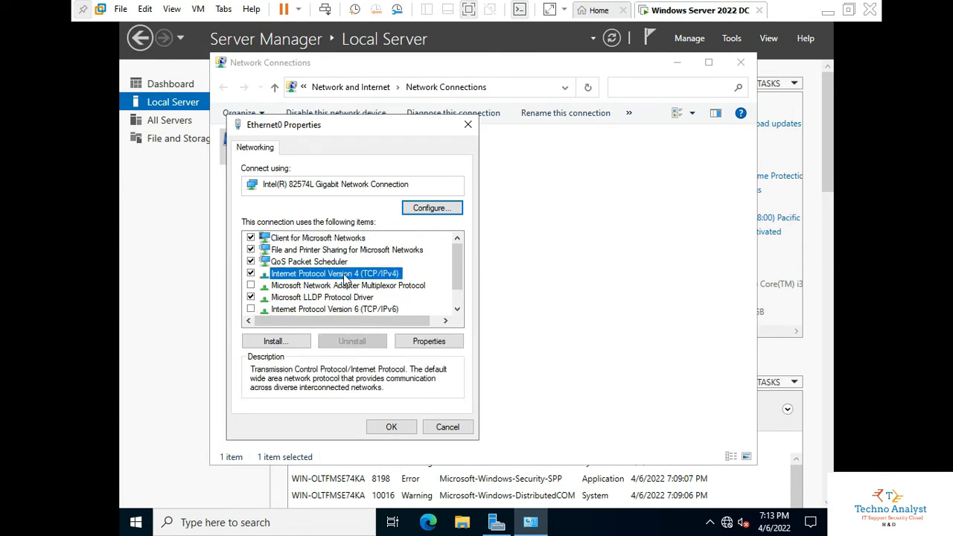
pyautogui.click(422, 343)
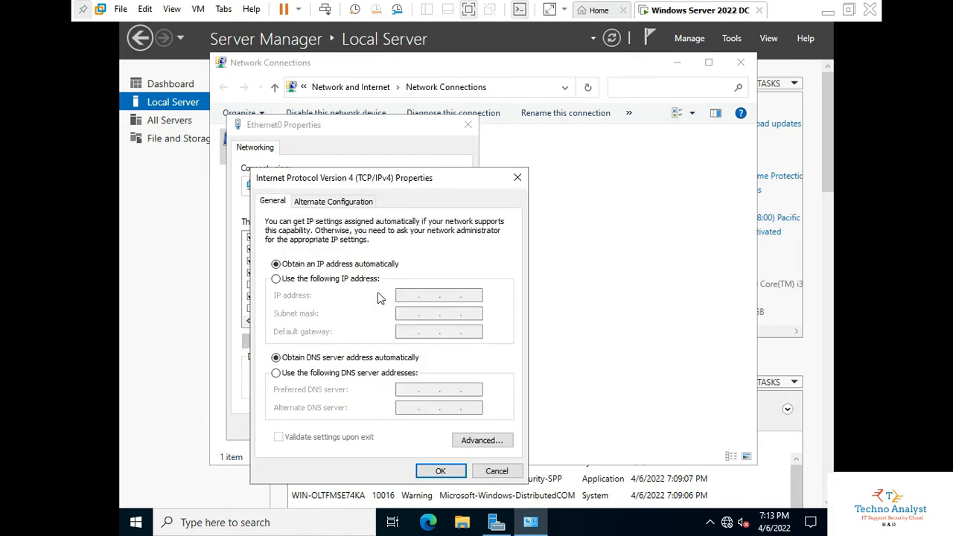
pyautogui.click(359, 280)
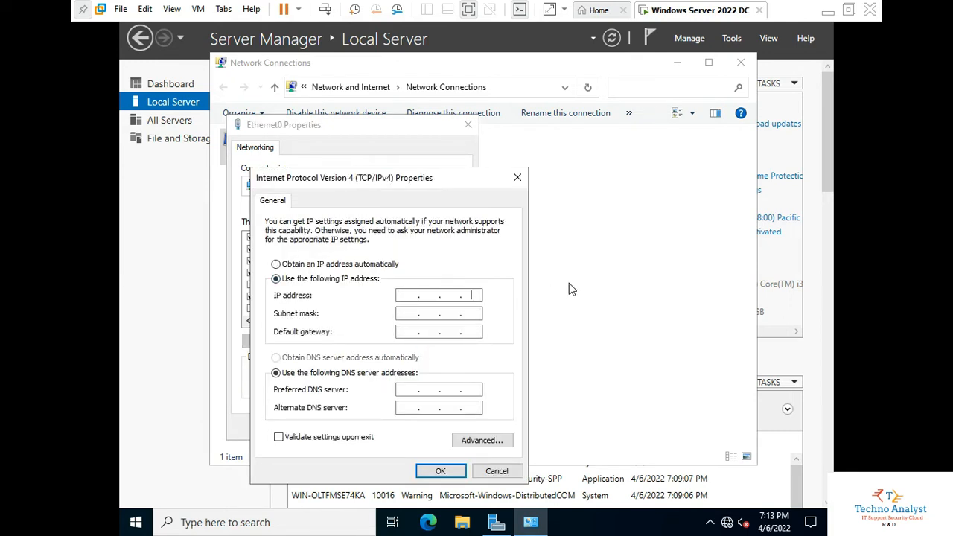
pyautogui.click(404, 296)
pyautogui.write('192.168.1.5')
pyautogui.click(402, 317)
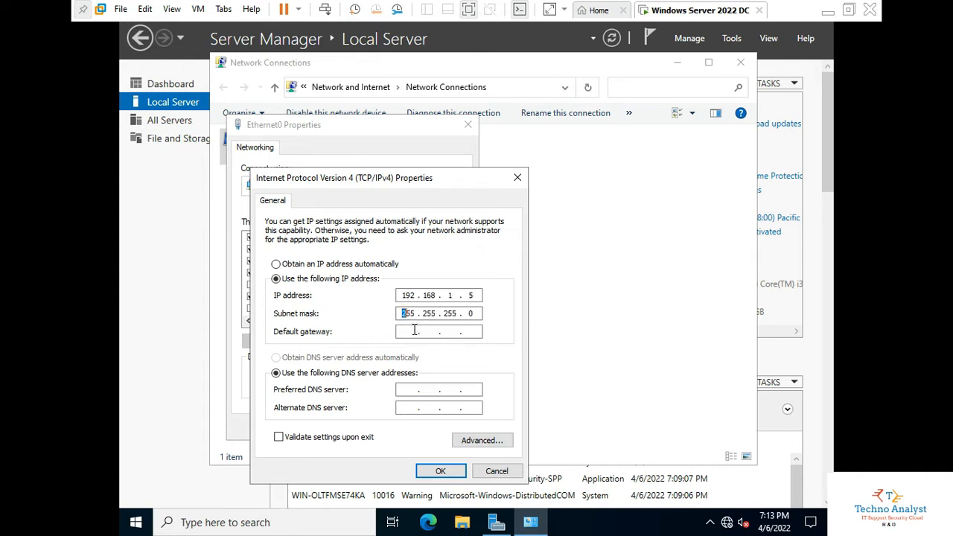
# Set the preferred DNS server to 192.168.1.5, then apply the IPv4 settings and close the Ethernet0 properties.
pyautogui.click(412, 388)
pyautogui.write('1921681.5')
pyautogui.click(442, 471)
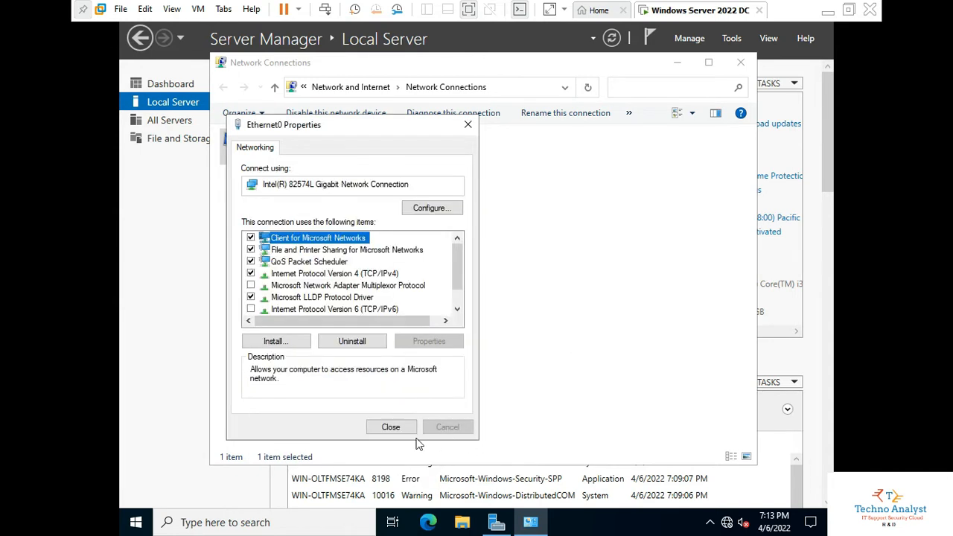
pyautogui.click(391, 427)
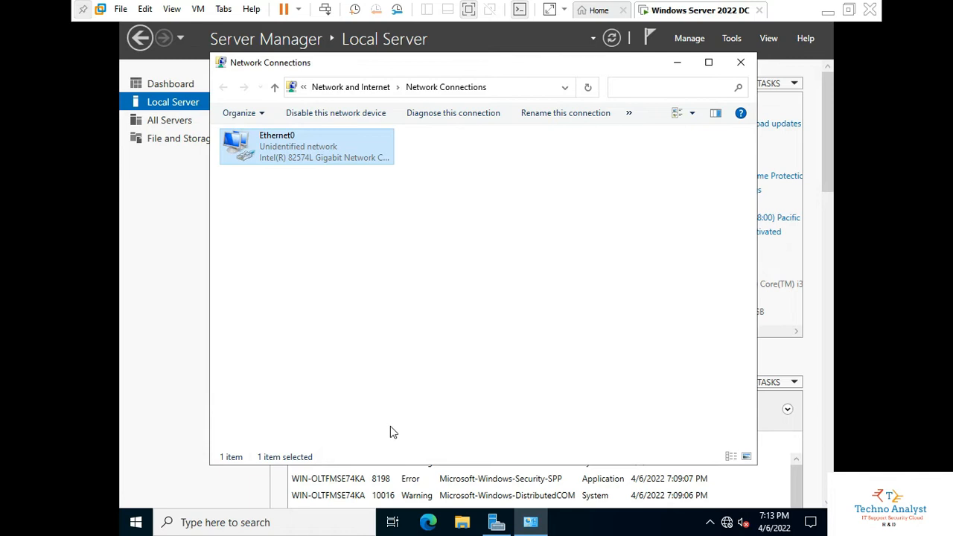
# Close Network Connections and refresh the local server's properties in Server Manager.
pyautogui.click(365, 219)
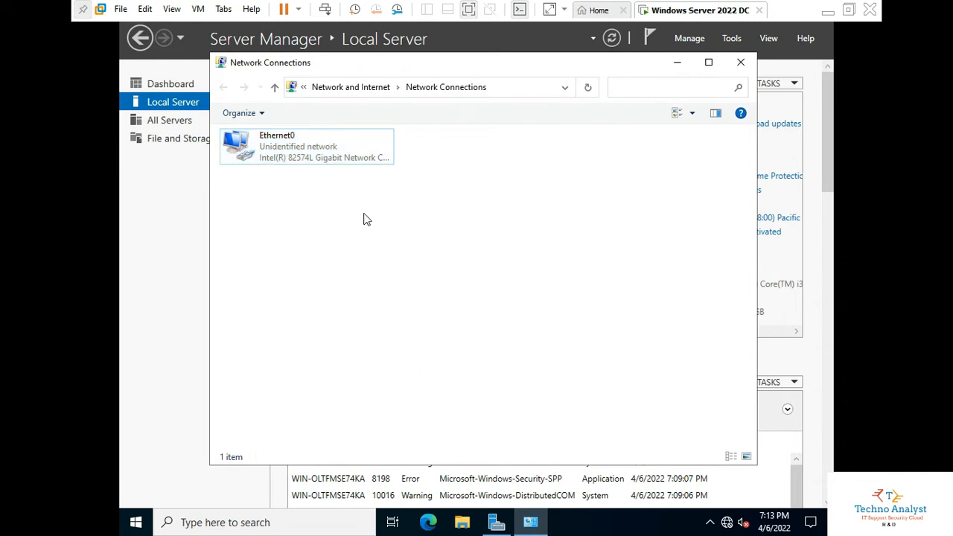
pyautogui.click(741, 62)
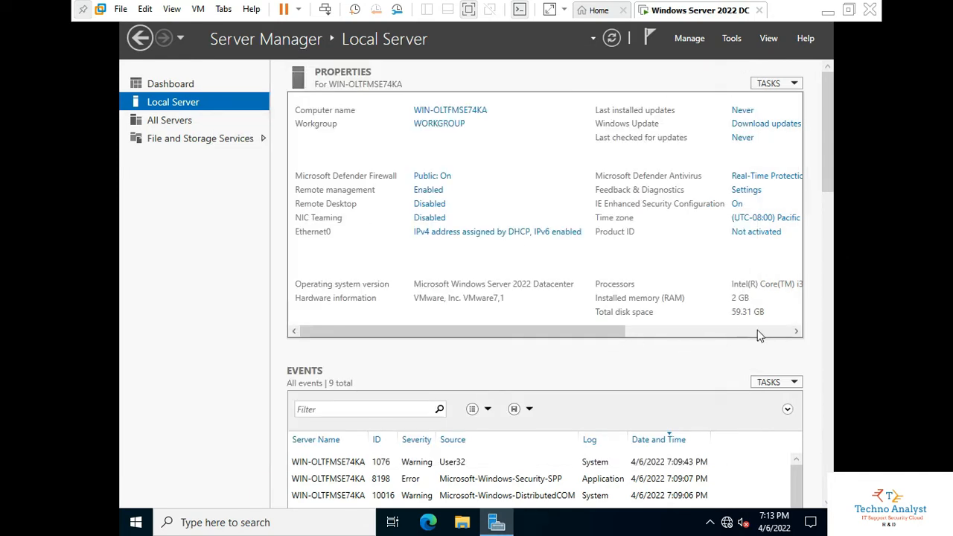
pyautogui.moveTo(600, 333); pyautogui.dragTo(502, 330)
pyautogui.click(609, 39)
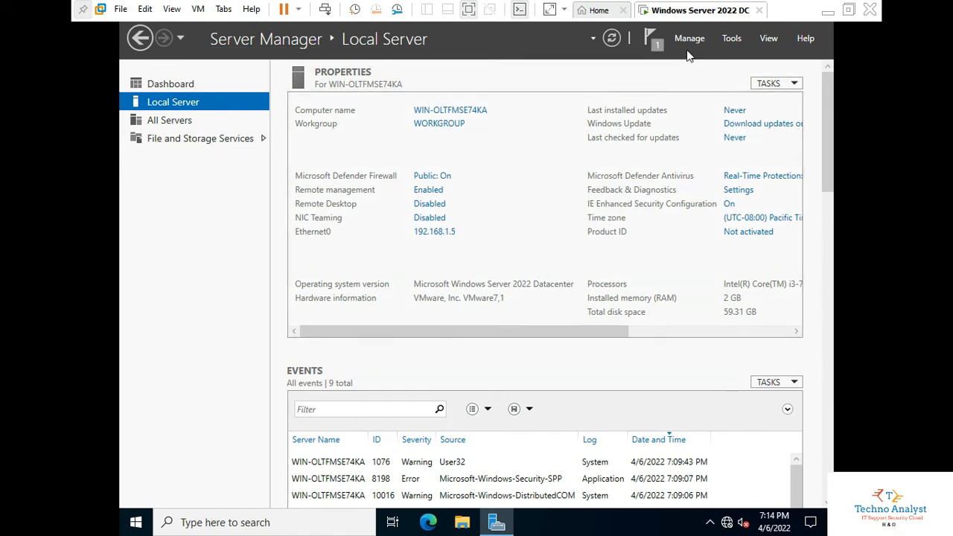
pyautogui.click(728, 39)
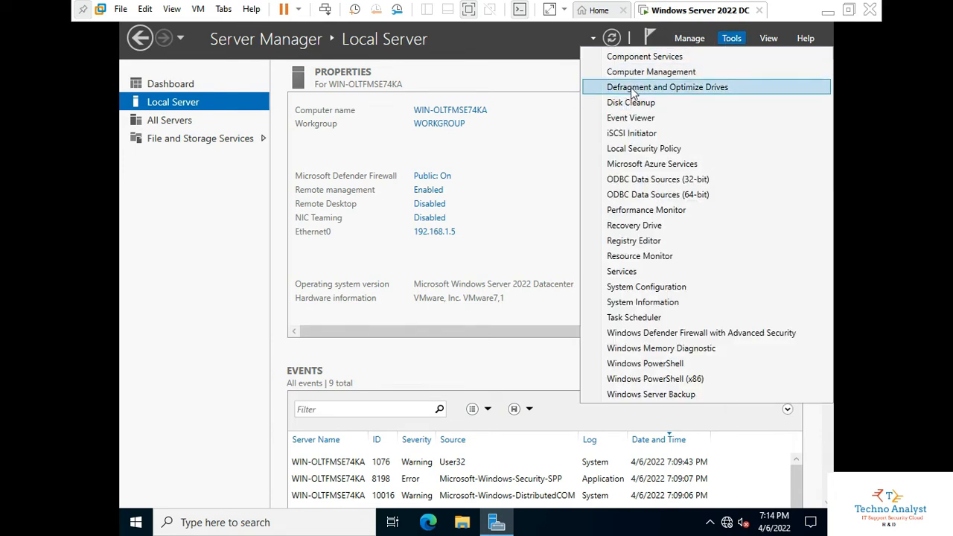
pyautogui.click(686, 40)
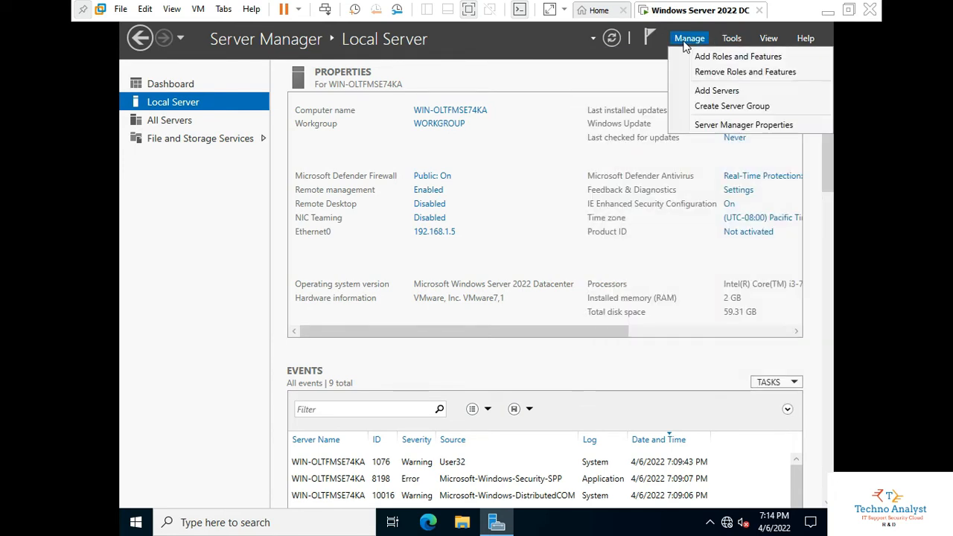
pyautogui.click(704, 72)
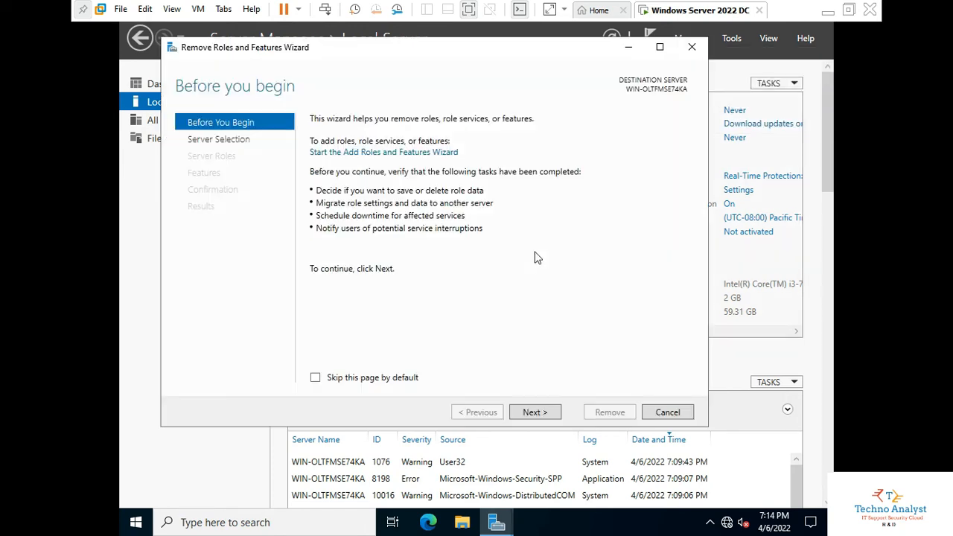
pyautogui.click(552, 416)
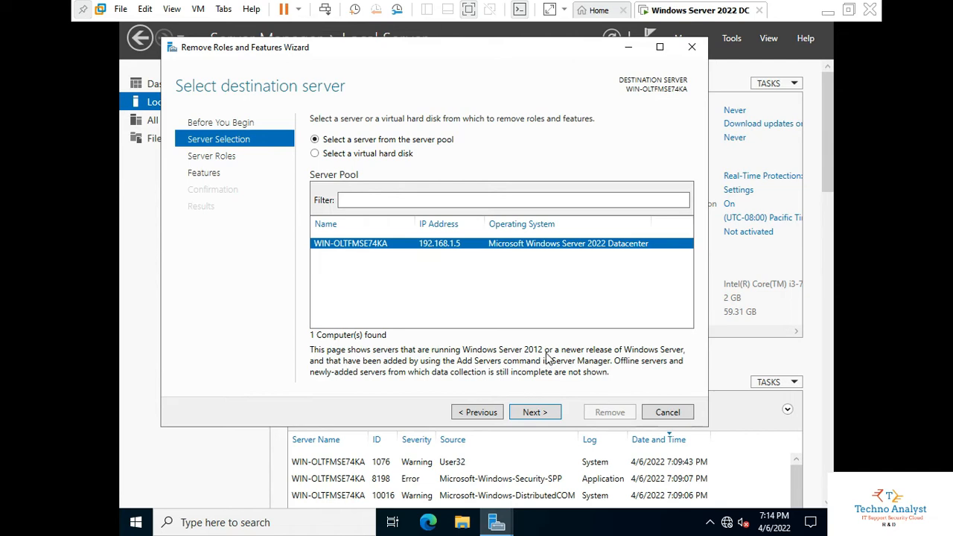
pyautogui.click(541, 414)
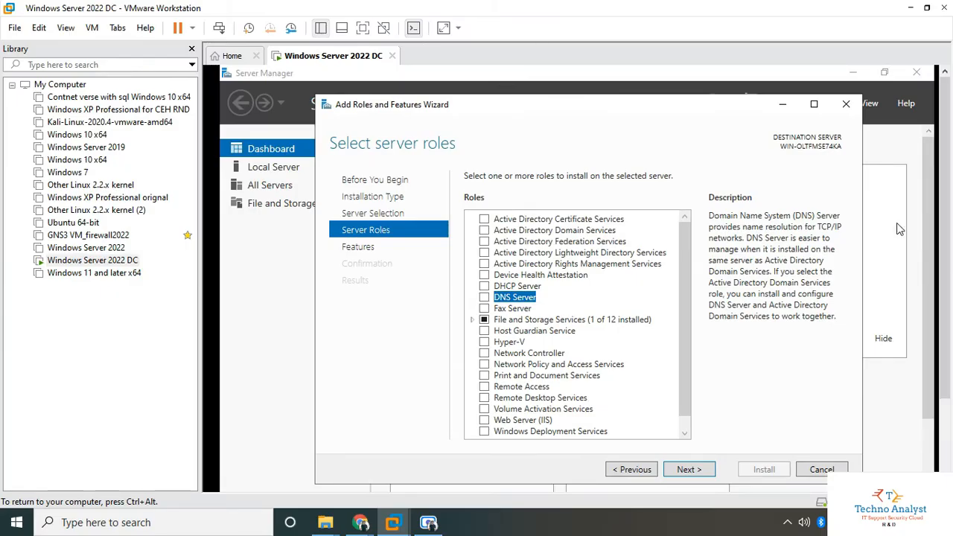
# Install the DNS Server role with its required management tools and no extra features, and close the wizard when installation completes.
pyautogui.click(484, 298)
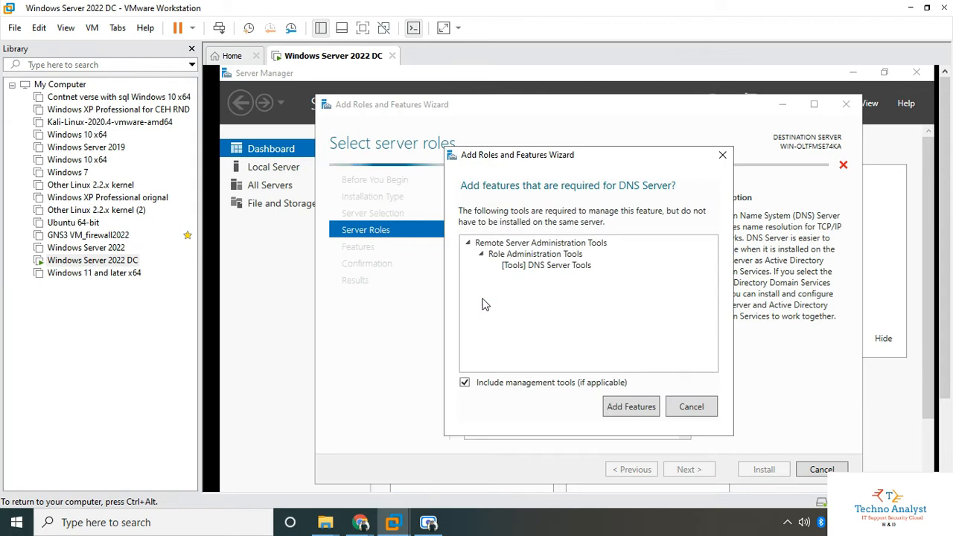
pyautogui.click(631, 405)
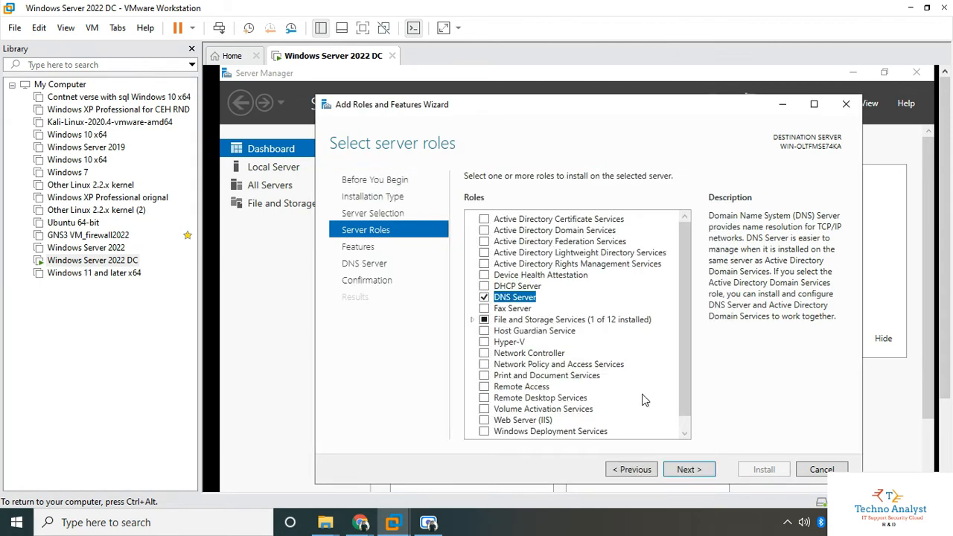
pyautogui.click(703, 467)
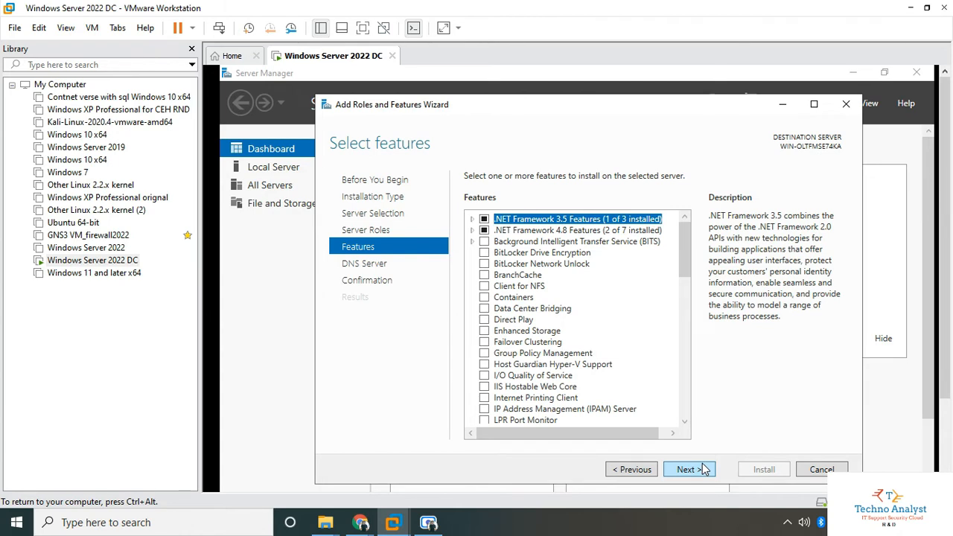
pyautogui.click(702, 468)
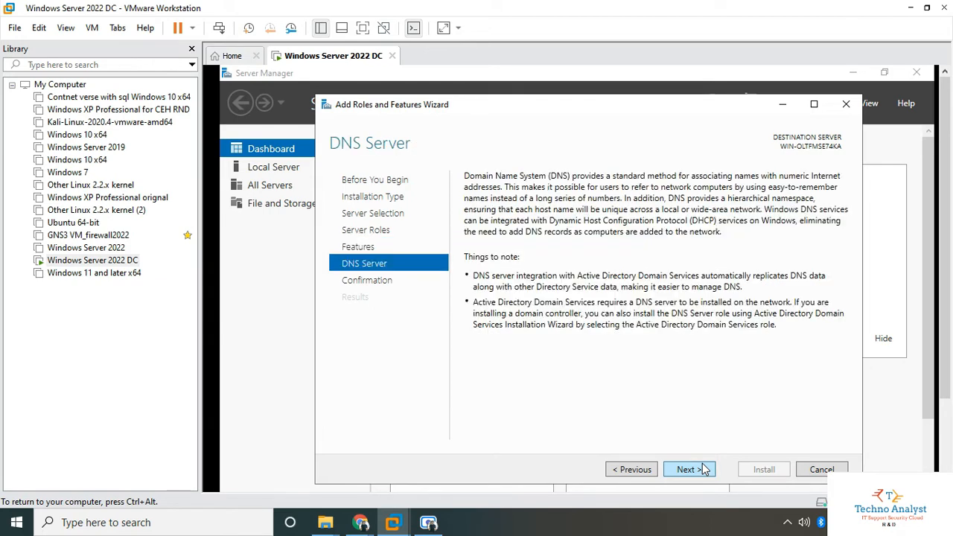
pyautogui.click(704, 469)
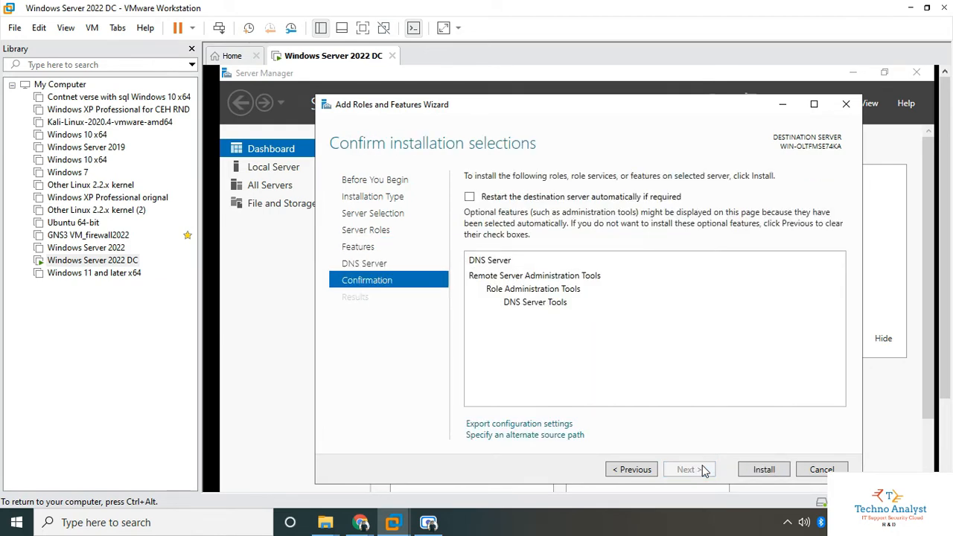
pyautogui.click(772, 470)
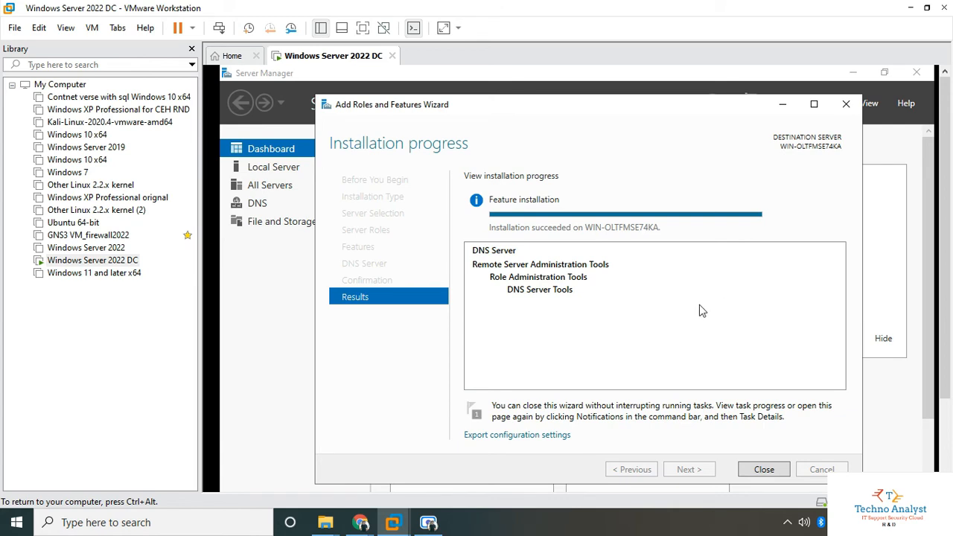
pyautogui.click(764, 470)
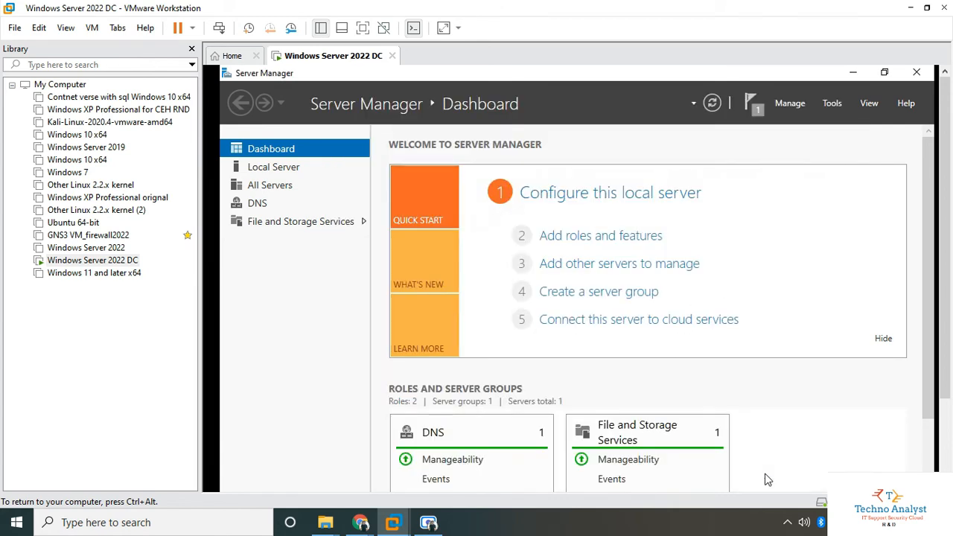
# Check the feature installation notification in Server Manager and dismiss it.
pyautogui.click(750, 108)
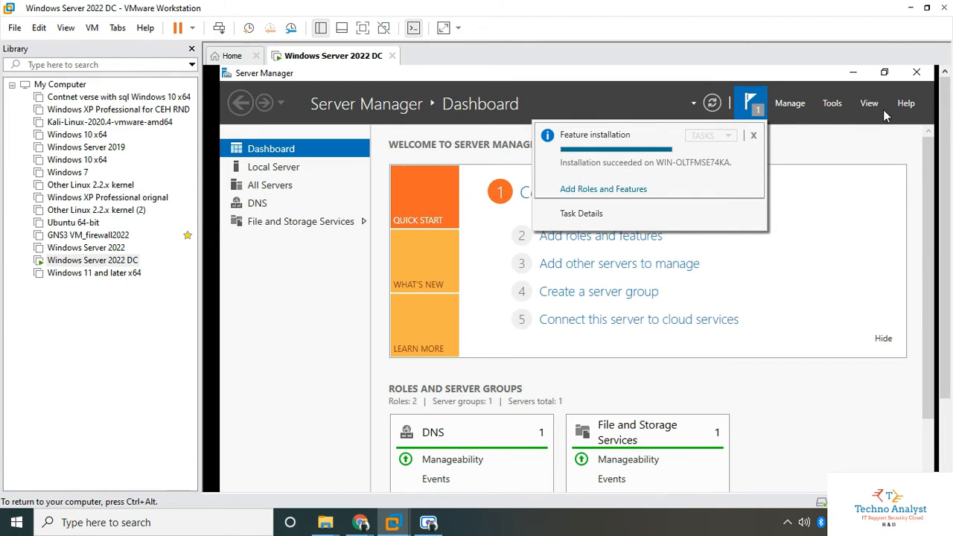
pyautogui.click(753, 135)
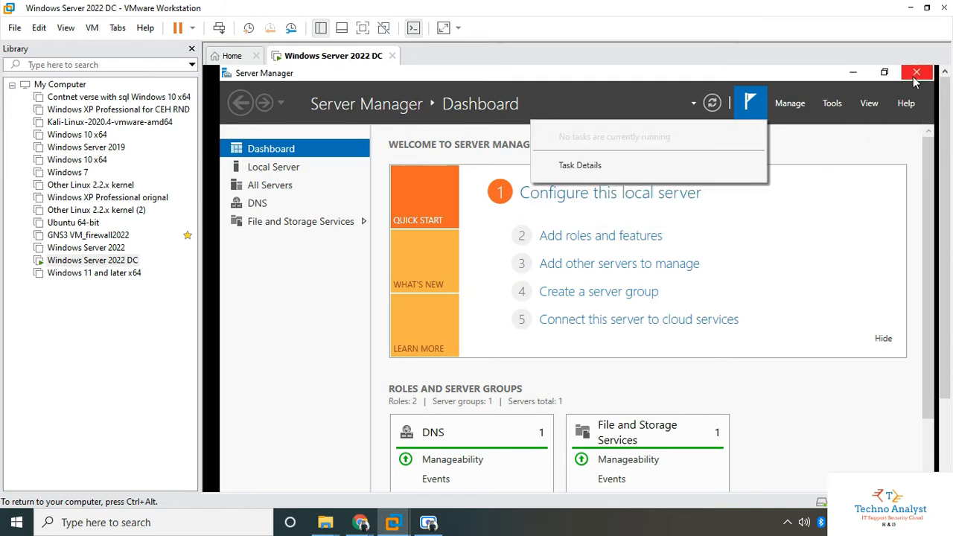
pyautogui.click(832, 105)
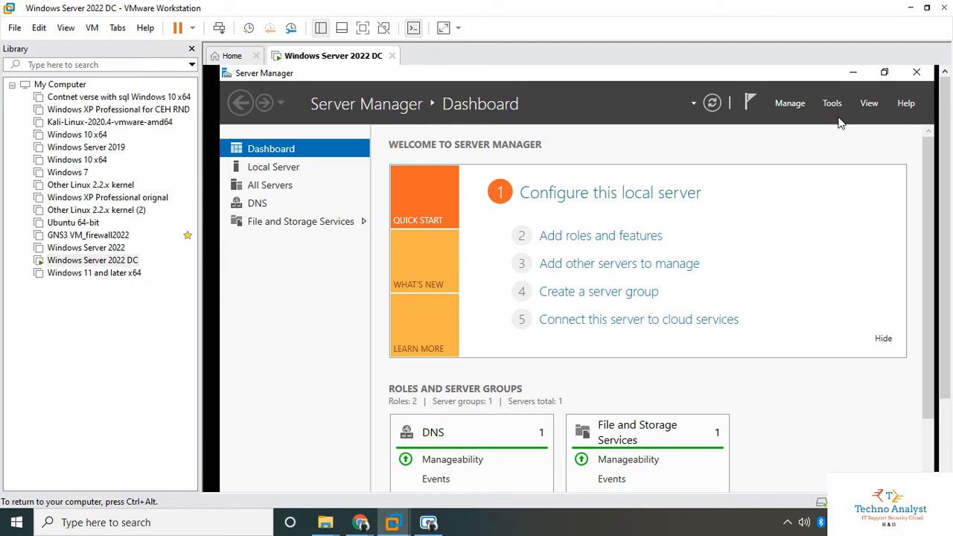
# Open the DNS management console, maximize its window and show the virtual machine in full screen.
pyautogui.click(832, 108)
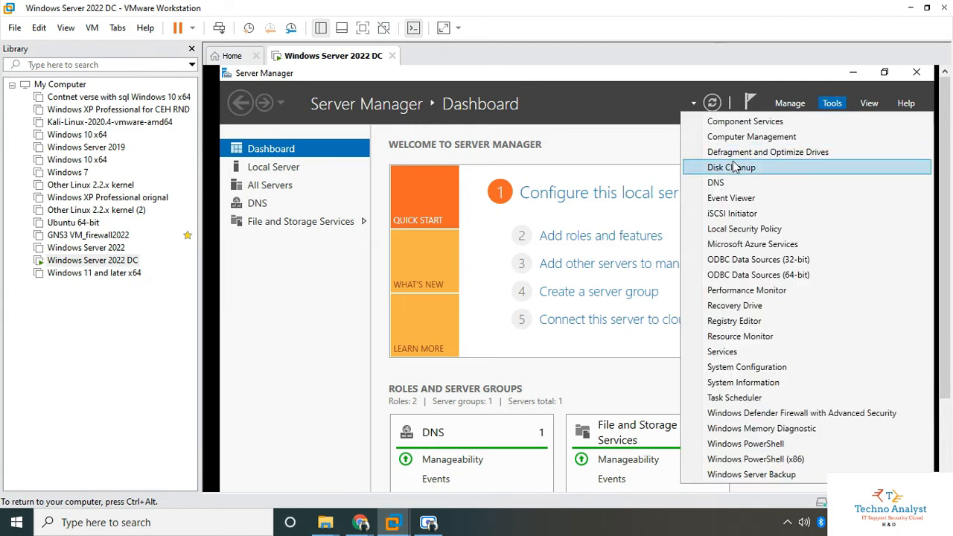
pyautogui.click(718, 184)
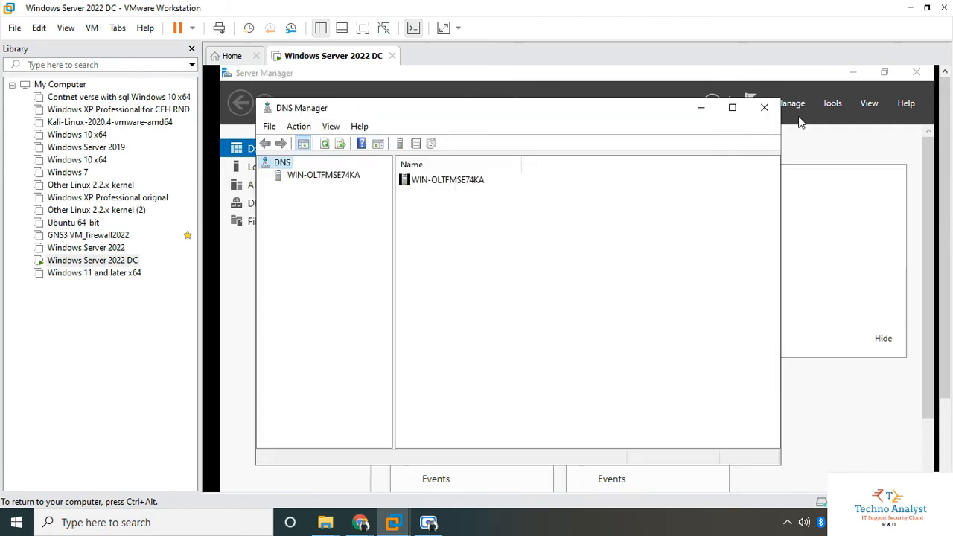
pyautogui.click(732, 107)
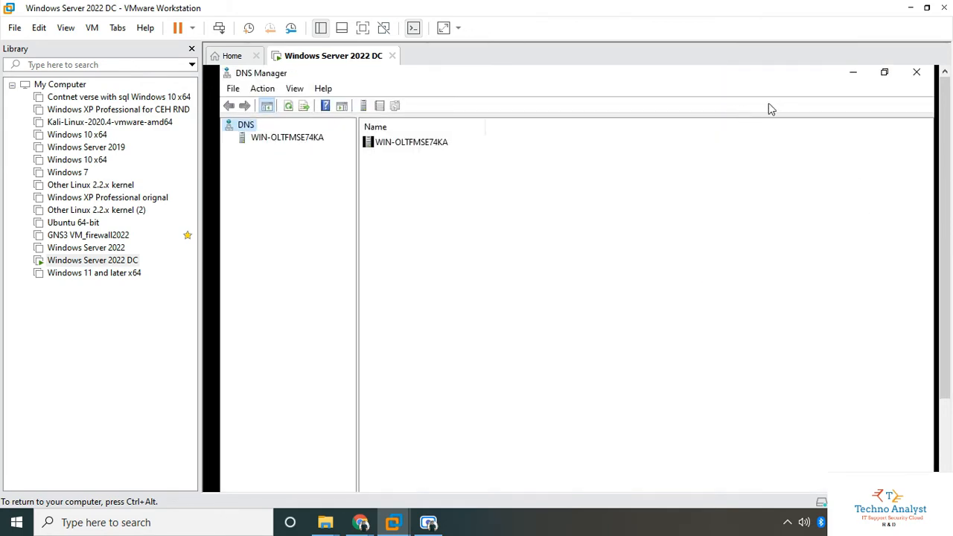
pyautogui.click(364, 28)
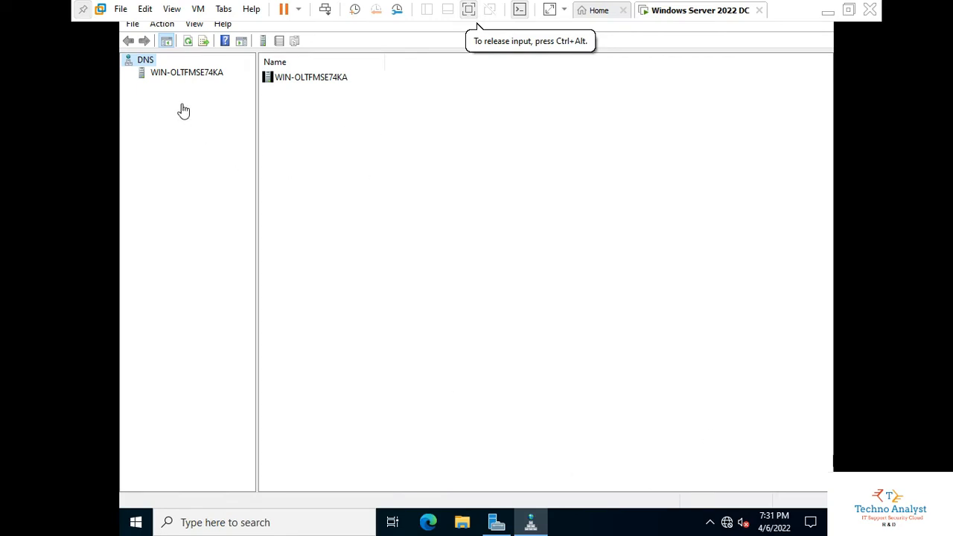
# Expand the WIN-OLTFMSE74KA server in the DNS tree and select its Forward Lookup Zones folder.
pyautogui.click(177, 78)
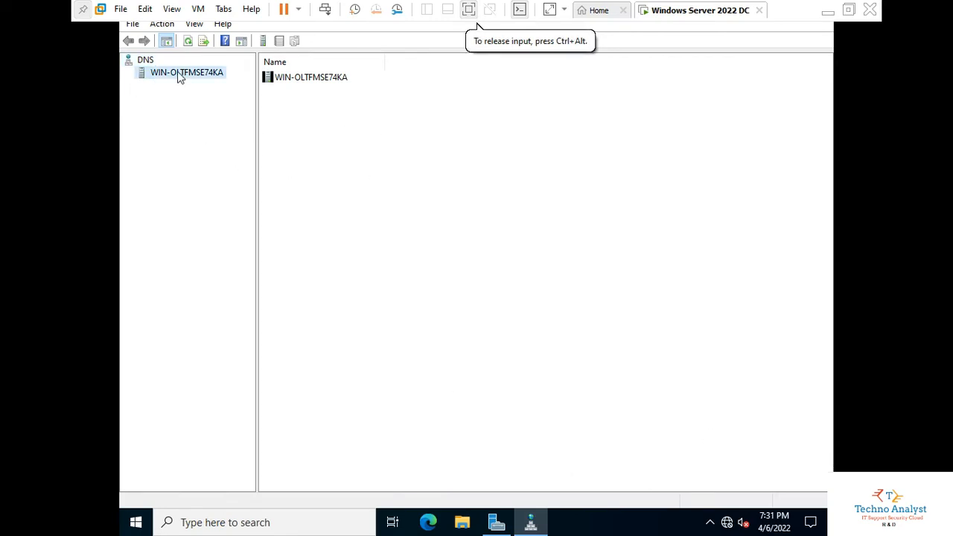
pyautogui.click(127, 73)
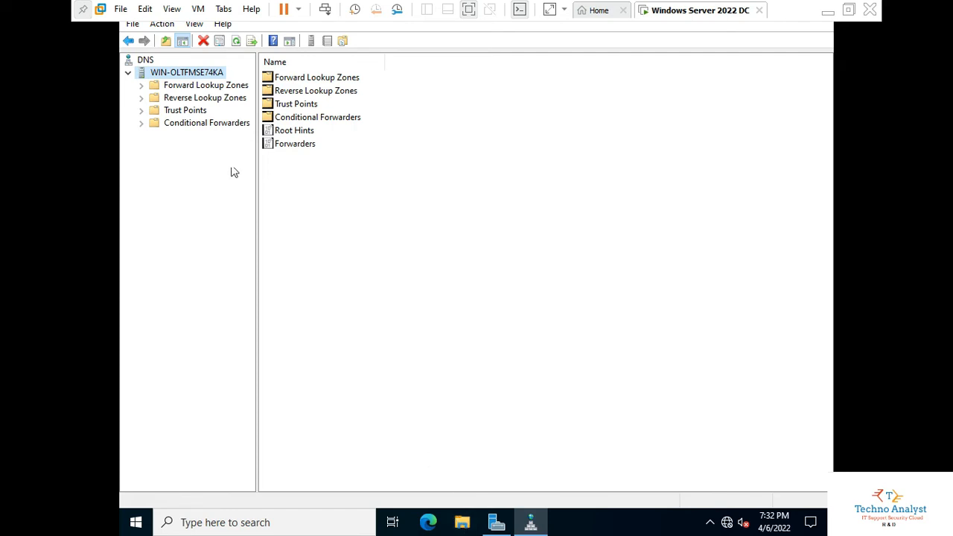
pyautogui.click(147, 87)
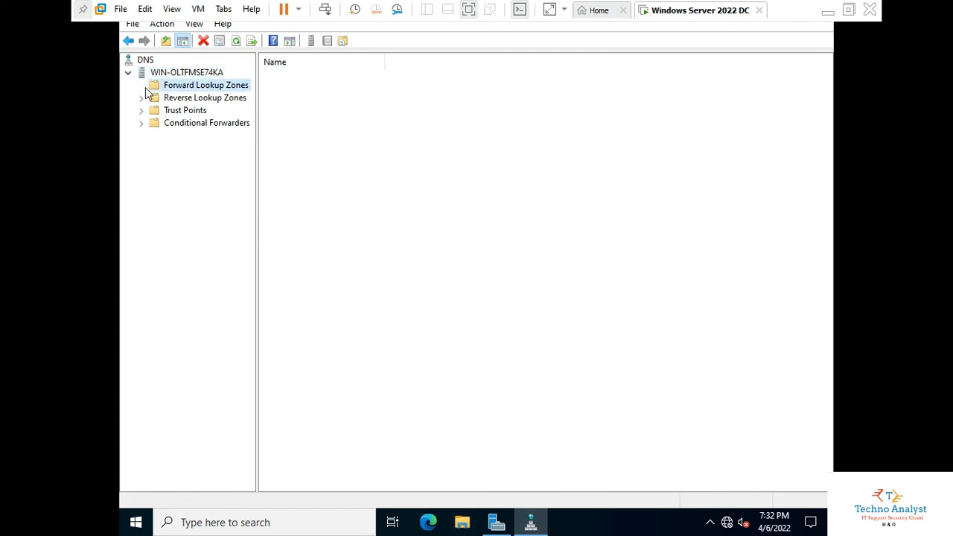
# Check the zone name on the task slide and start a new forward lookup zone of type Primary zone.
pyautogui.rightClick(198, 89)
pyautogui.click(237, 97)
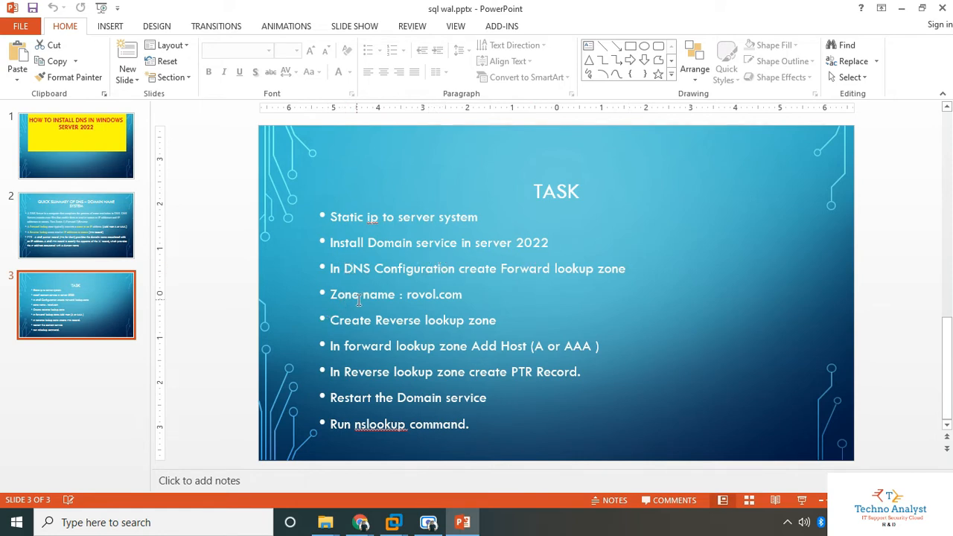
pyautogui.click(458, 523)
pyautogui.rightClick(203, 86)
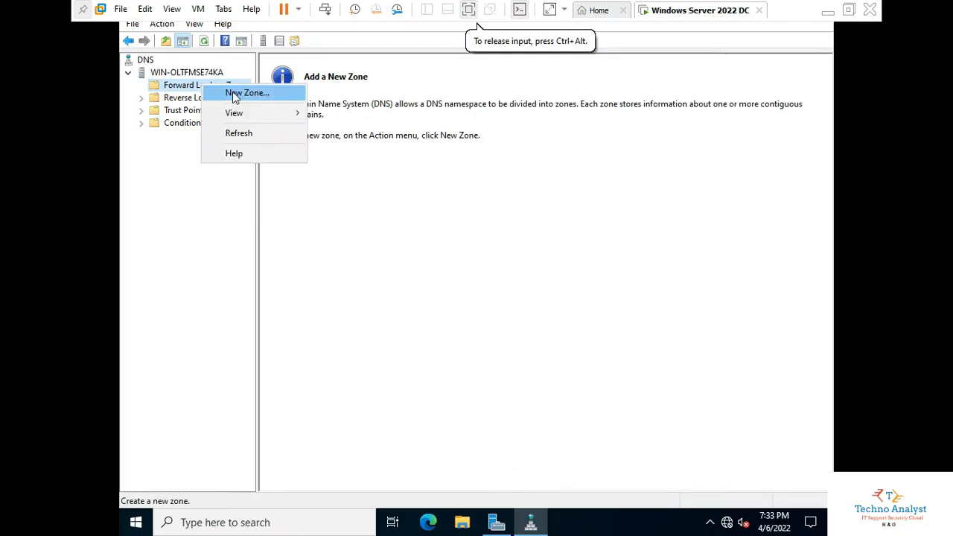
pyautogui.click(234, 94)
pyautogui.click(387, 266)
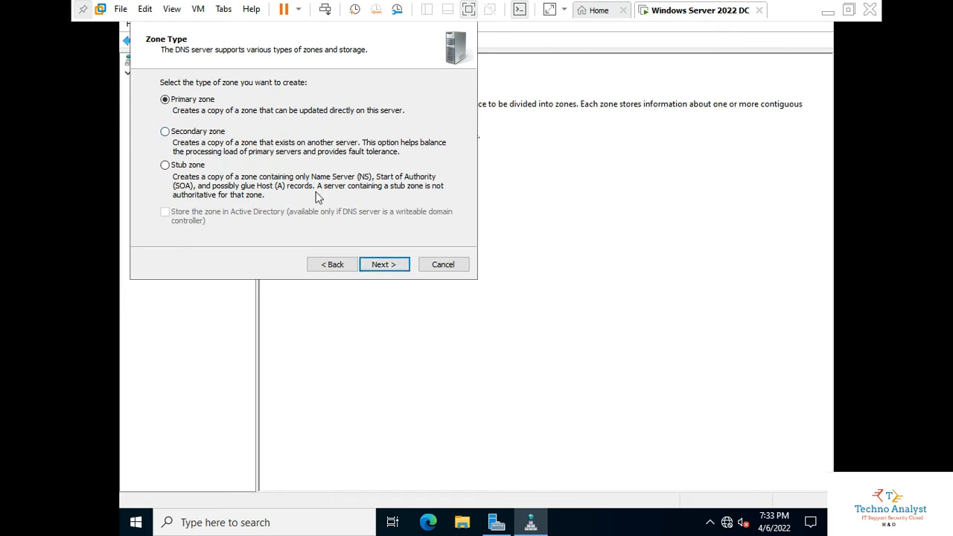
pyautogui.click(383, 266)
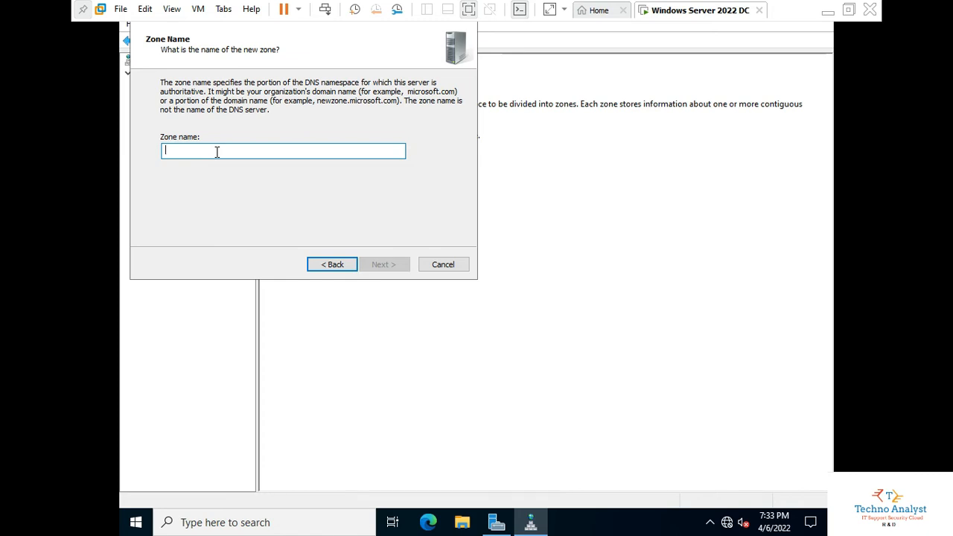
# Name the forward zone rovol.com, store it in new file rovol.com.dns without dynamic updates, and finish creating it.
pyautogui.write('rovol.com')
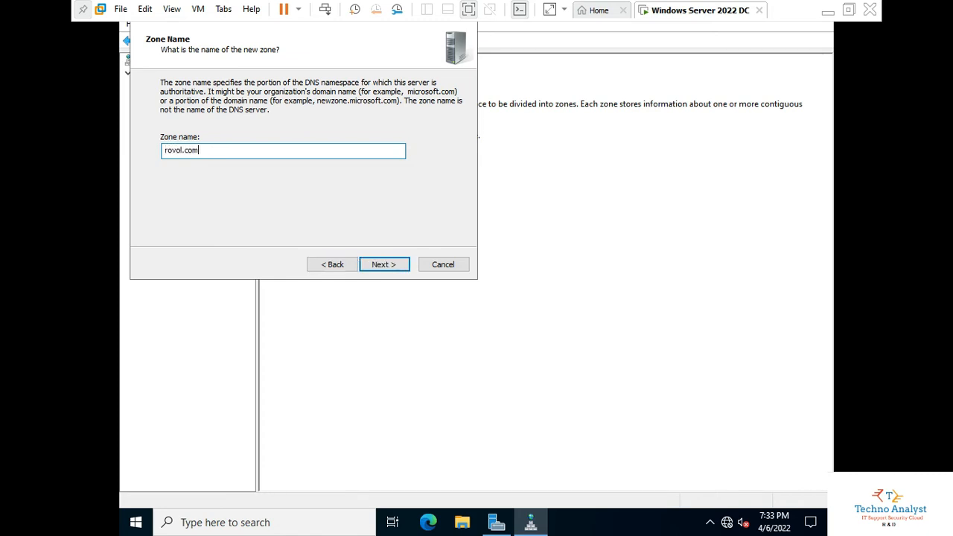
pyautogui.click(373, 268)
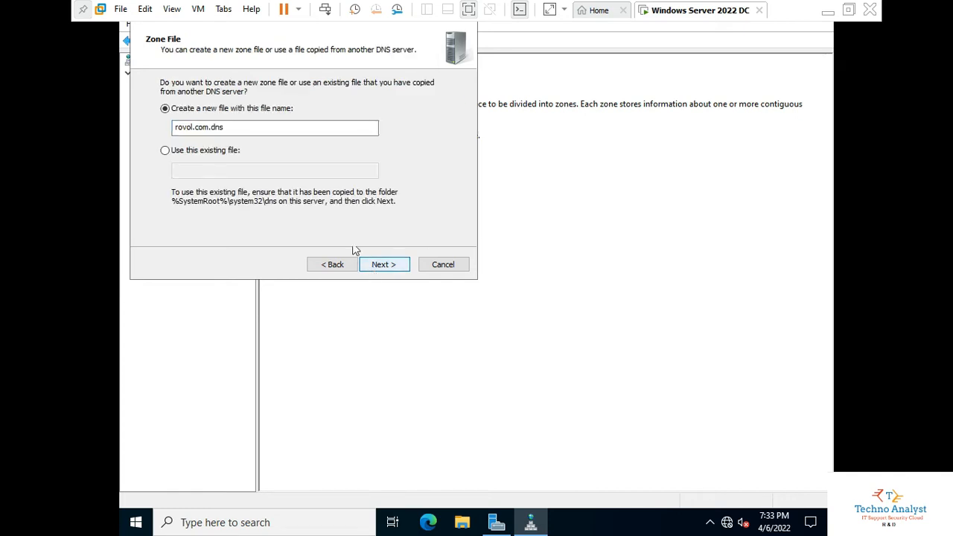
pyautogui.click(391, 270)
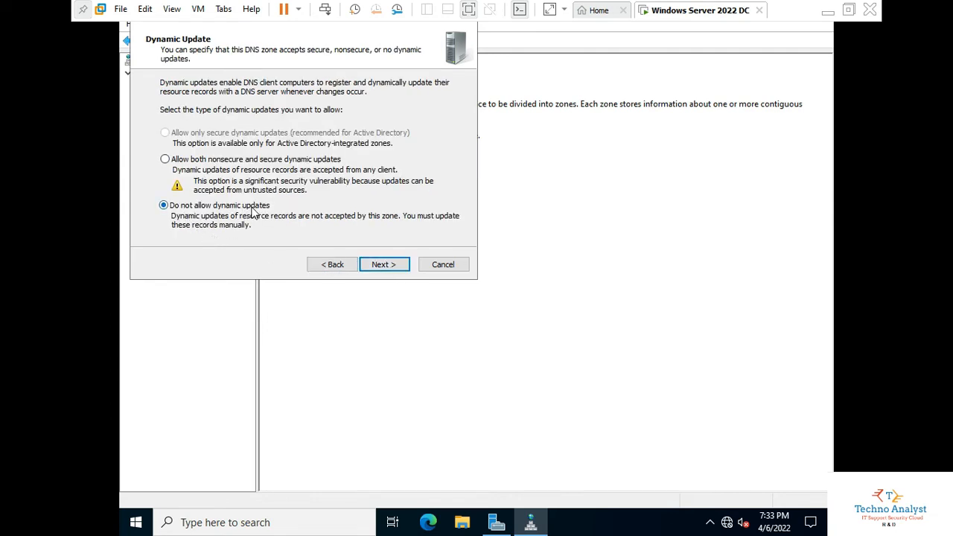
pyautogui.click(386, 269)
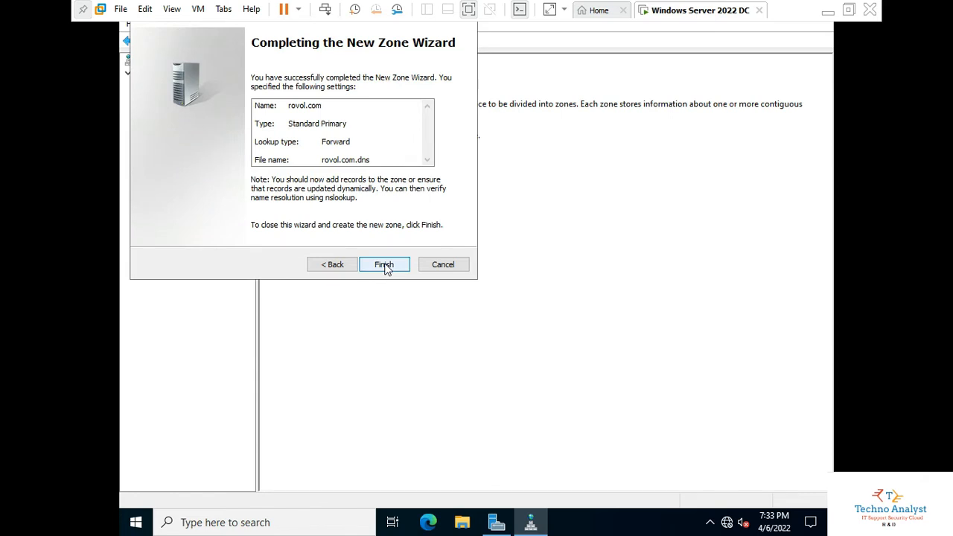
pyautogui.click(385, 267)
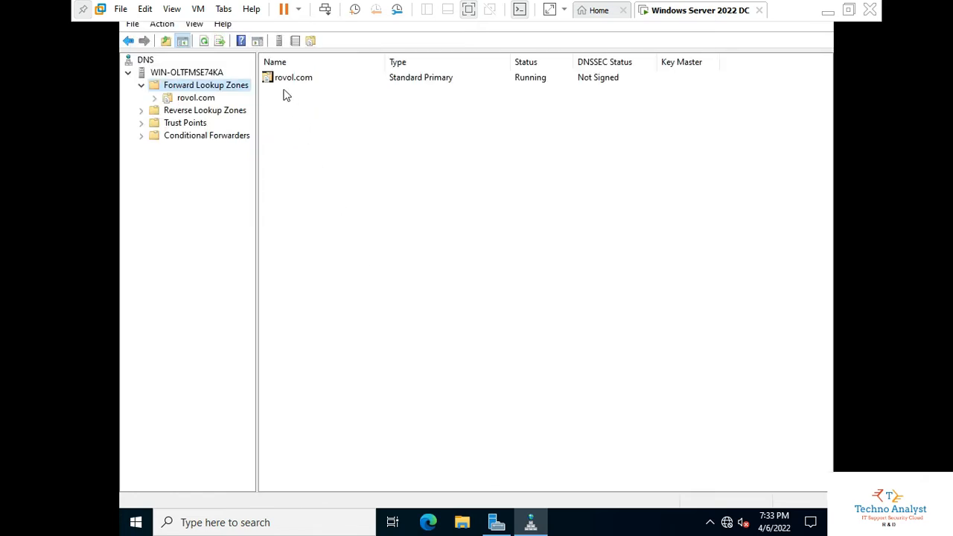
# Open the rovol.com zone and widen the Data column to examine its Start of Authority and Name Server records.
pyautogui.click(184, 102)
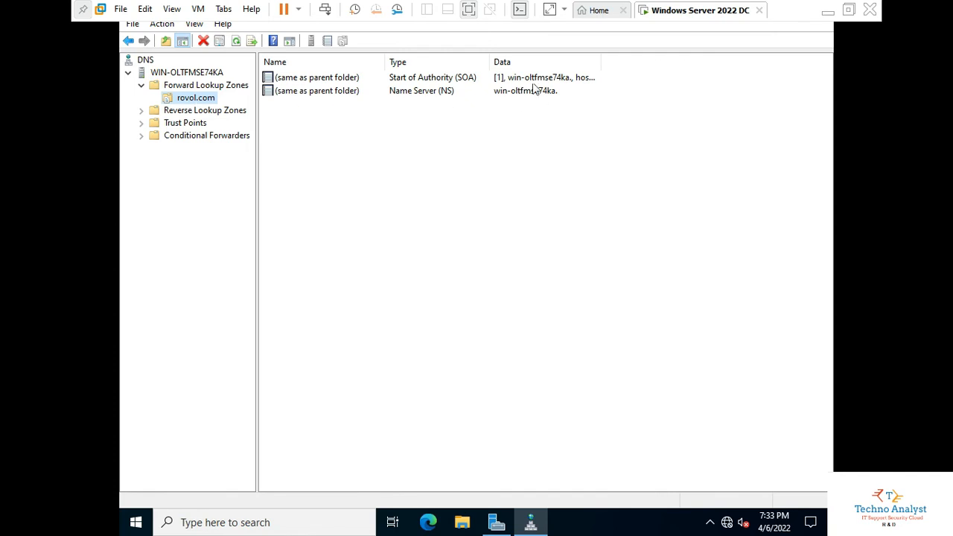
pyautogui.moveTo(600, 64); pyautogui.dragTo(700, 64)
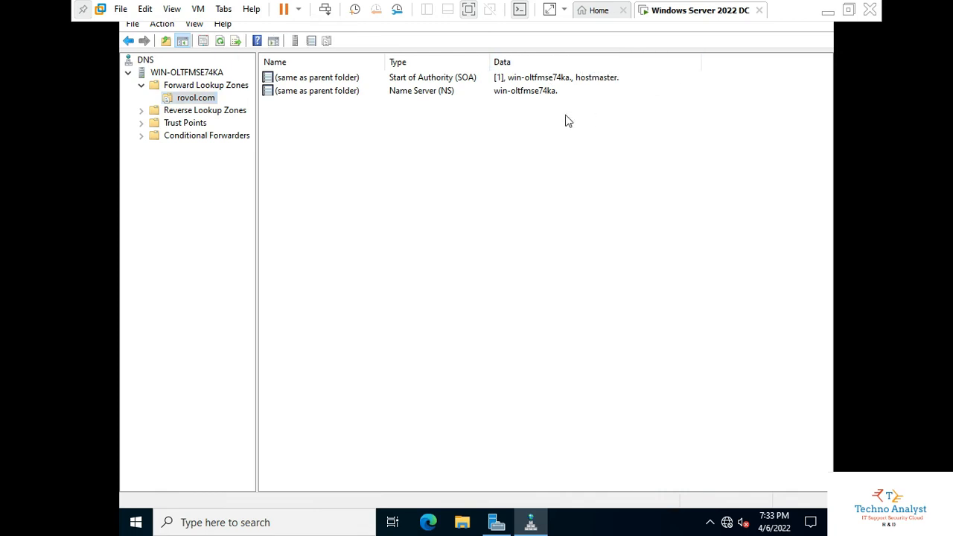
pyautogui.click(519, 93)
pyautogui.click(478, 166)
# Check the computer name in Server Manager's Local Server properties and return to DNS Manager.
pyautogui.click(532, 523)
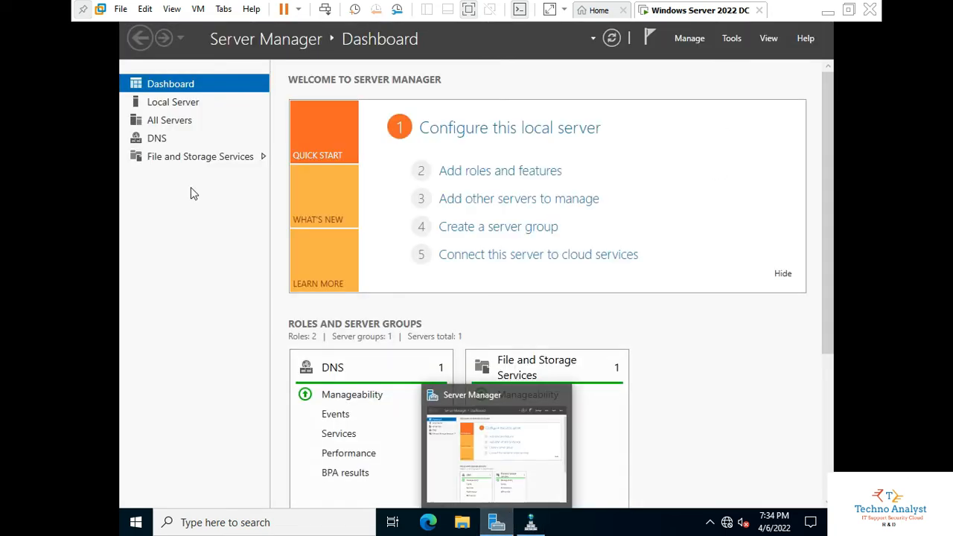
pyautogui.click(186, 104)
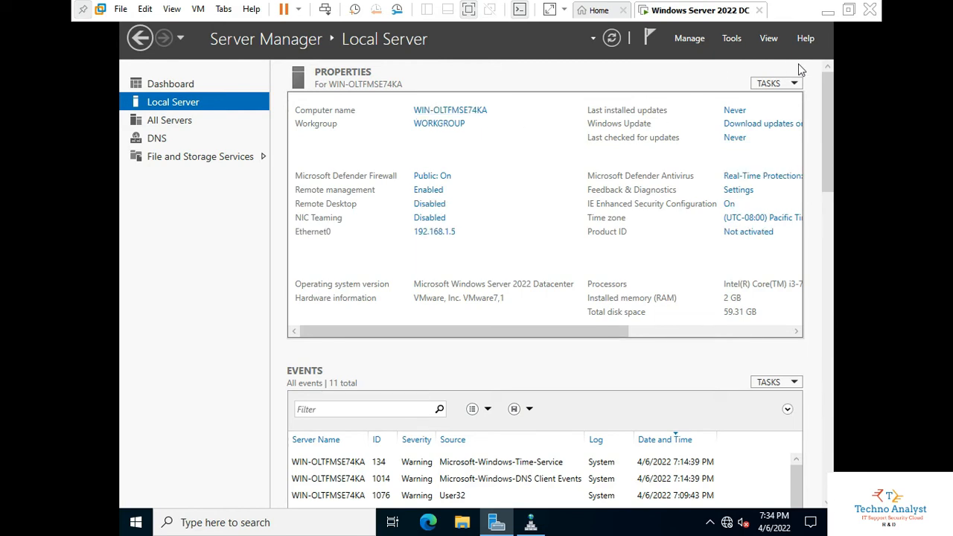
pyautogui.click(530, 523)
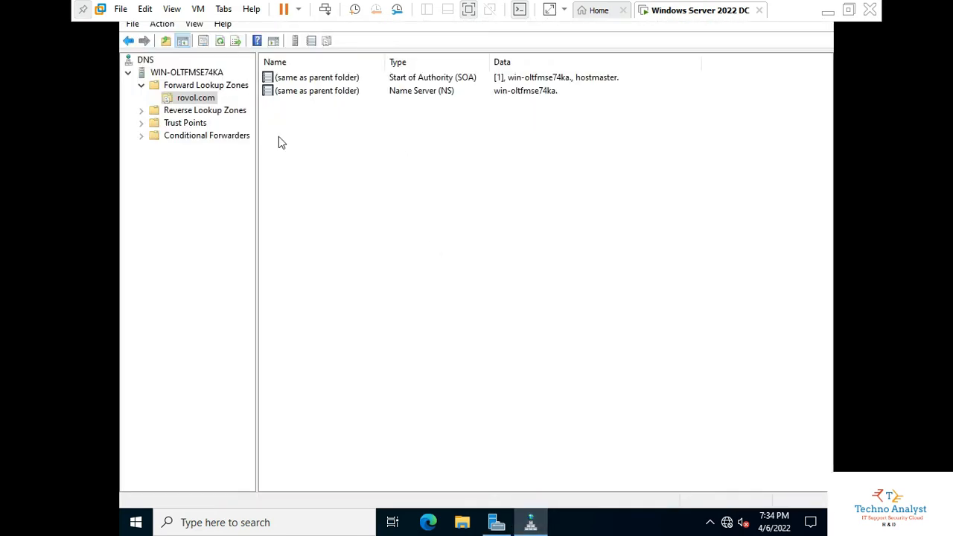
pyautogui.moveTo(496, 522)
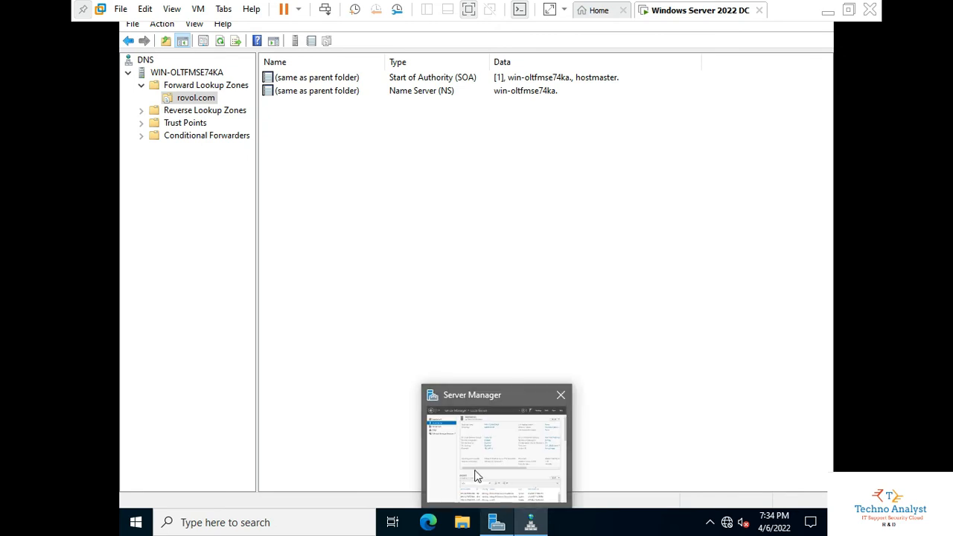
# Start a new reverse lookup zone as a Primary zone for IPv4 addresses.
pyautogui.click(168, 114)
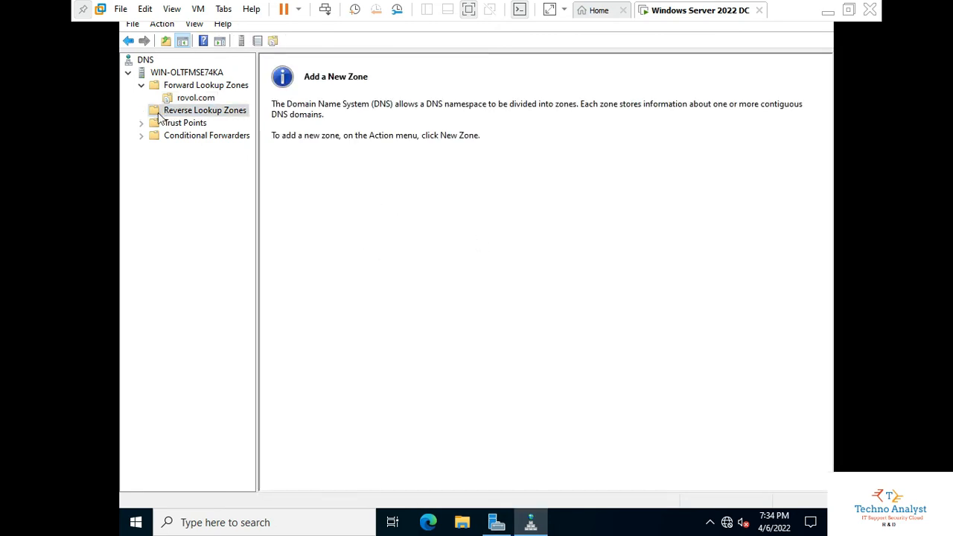
pyautogui.rightClick(188, 119)
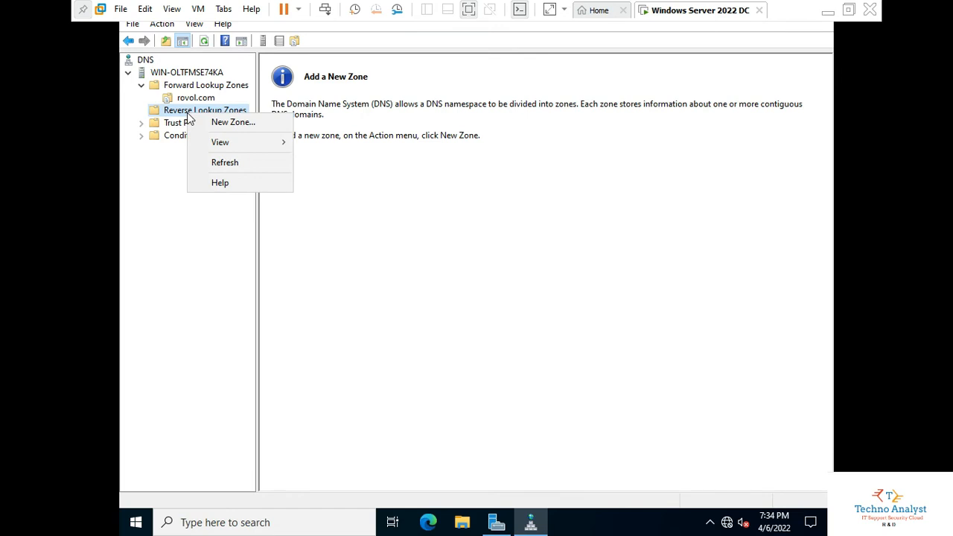
pyautogui.click(254, 124)
pyautogui.click(383, 268)
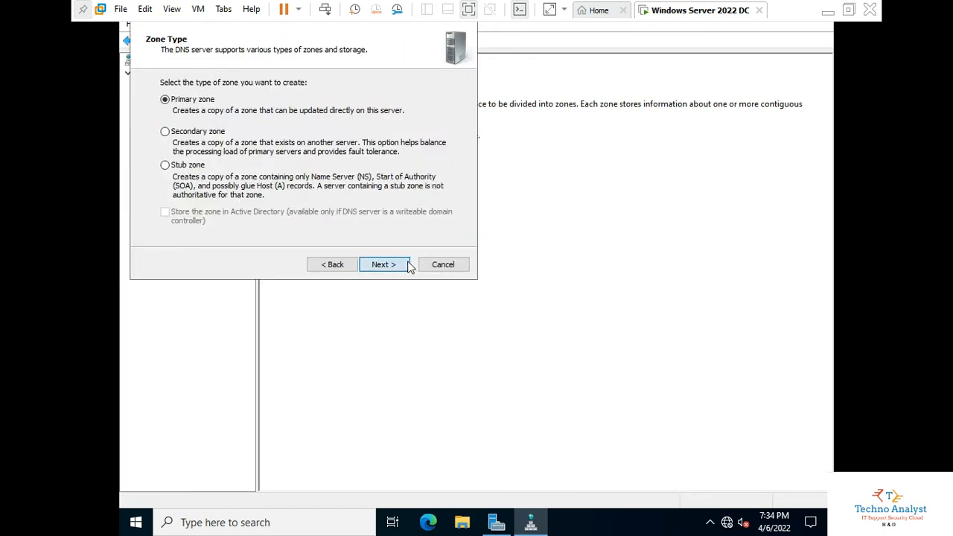
pyautogui.click(408, 265)
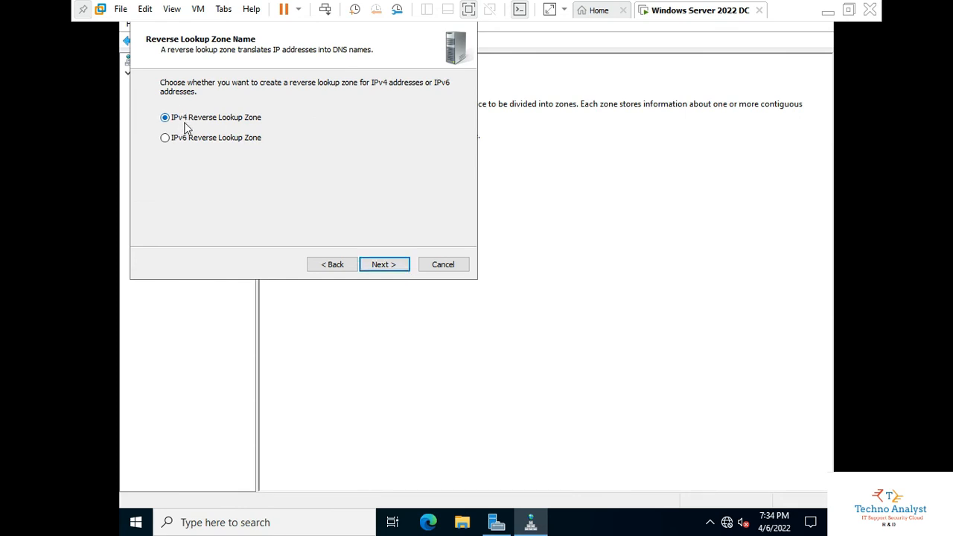
pyautogui.click(385, 267)
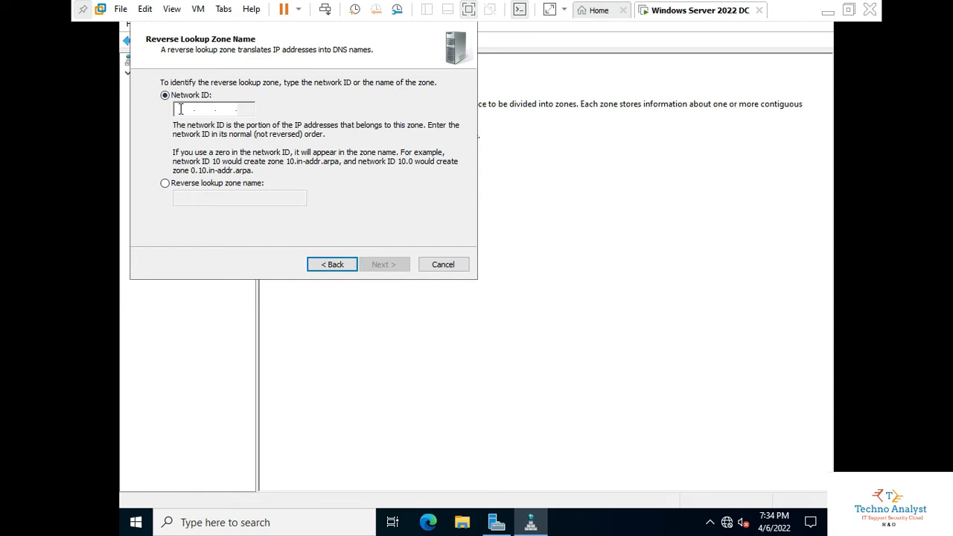
# Set the reverse zone's network ID to 192.168.1, create file 1.168.192.in-addr.arpa.dns, disallow dynamic updates and finish the zone.
pyautogui.write('19')
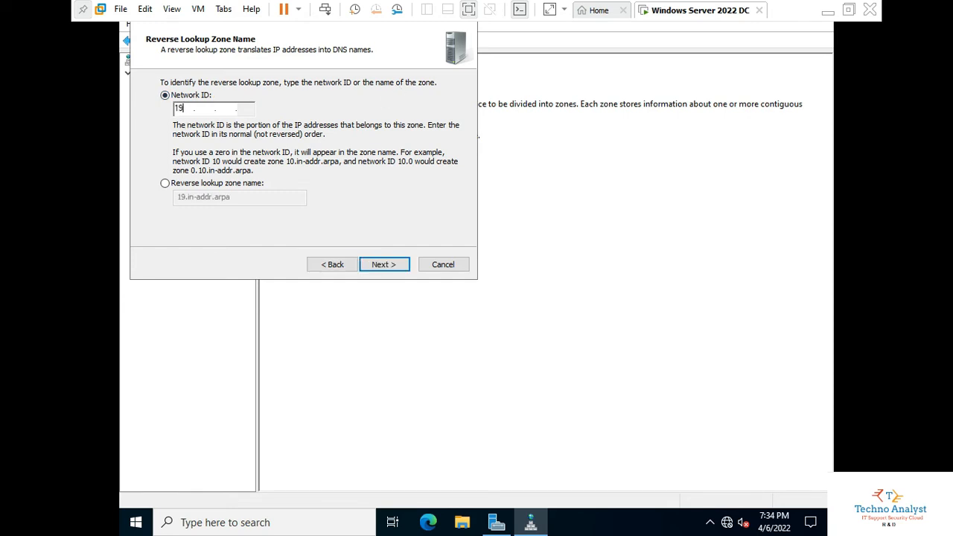
pyautogui.write('2 .168 .1')
pyautogui.click(396, 269)
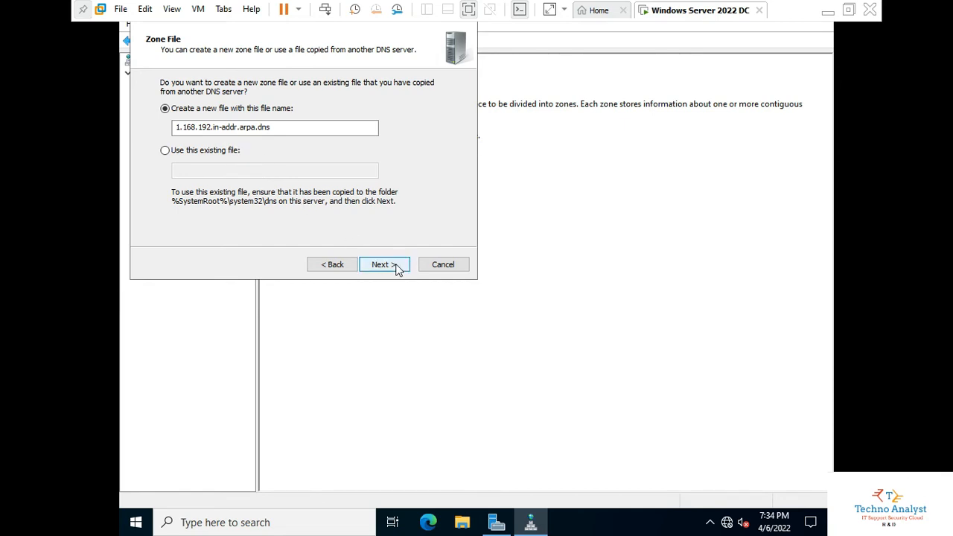
pyautogui.click(370, 268)
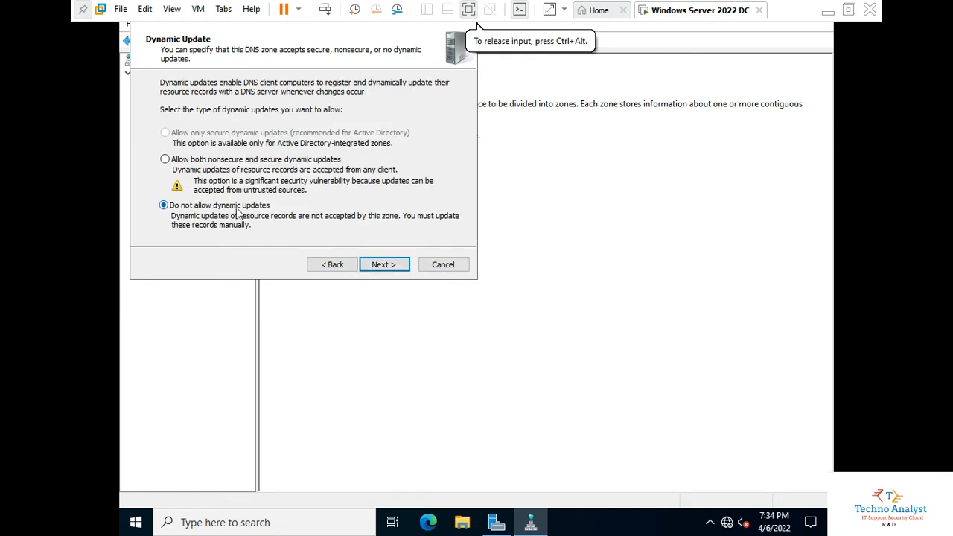
pyautogui.click(390, 266)
pyautogui.click(384, 265)
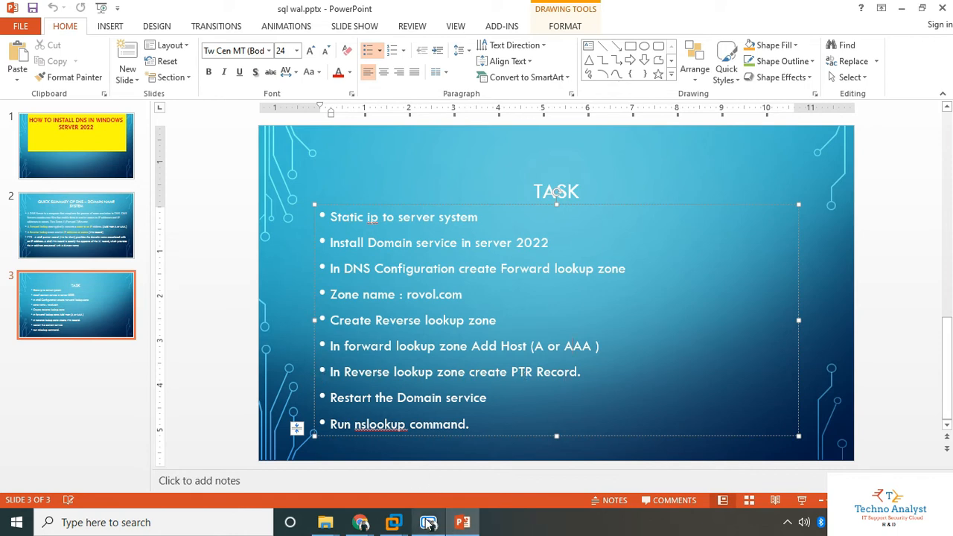
# Return to the Windows Server 2022 DC virtual machine and start a new host (A or AAAA) record in rovol.com.
pyautogui.moveTo(393, 523)
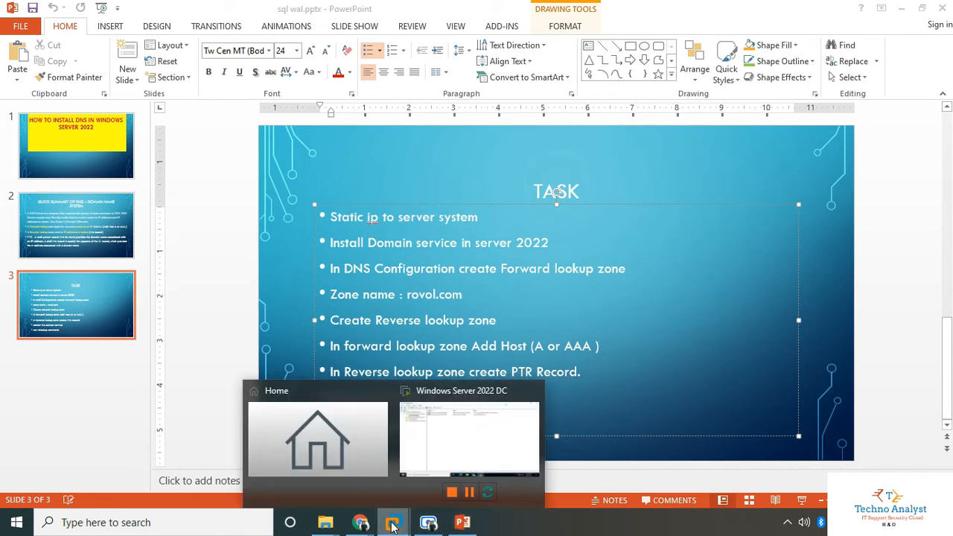
pyautogui.click(438, 445)
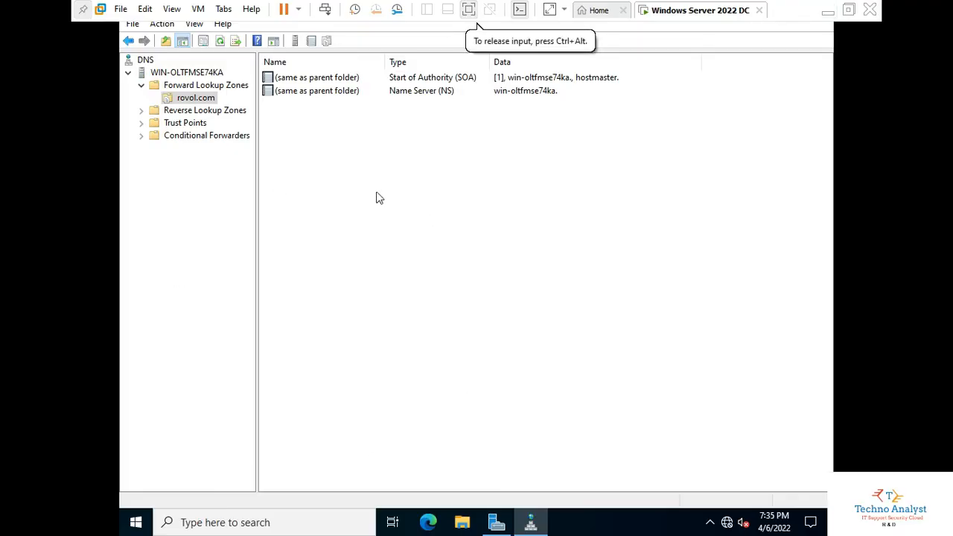
pyautogui.rightClick(366, 131)
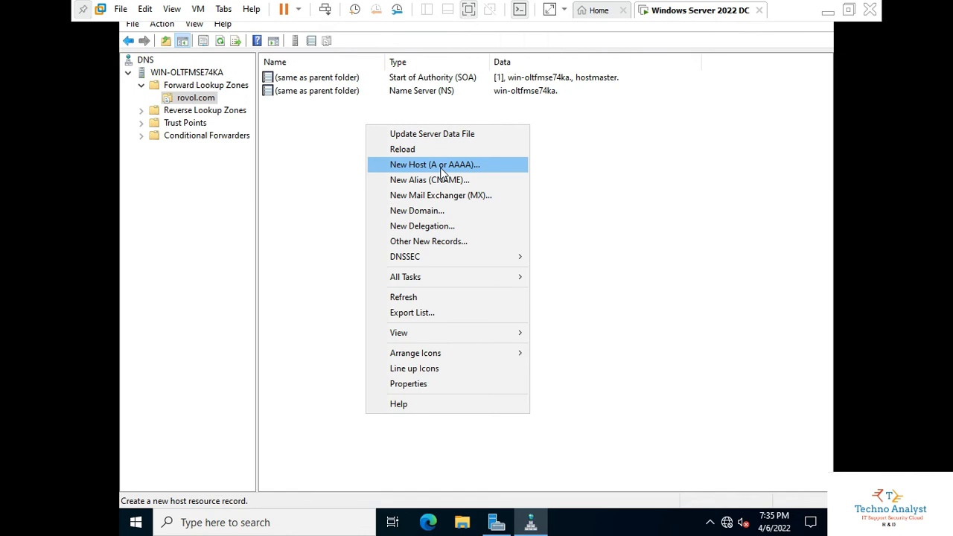
pyautogui.click(441, 164)
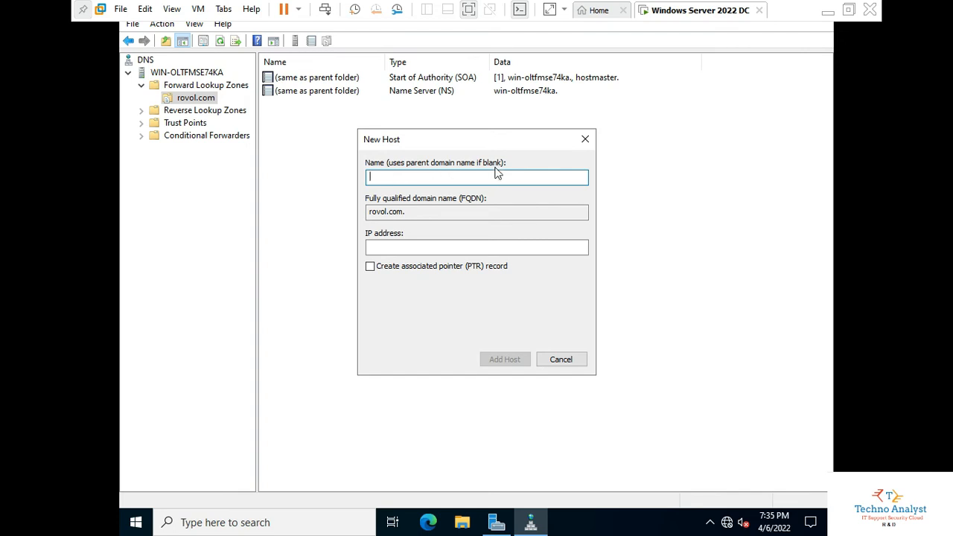
pyautogui.click(413, 250)
pyautogui.click(419, 175)
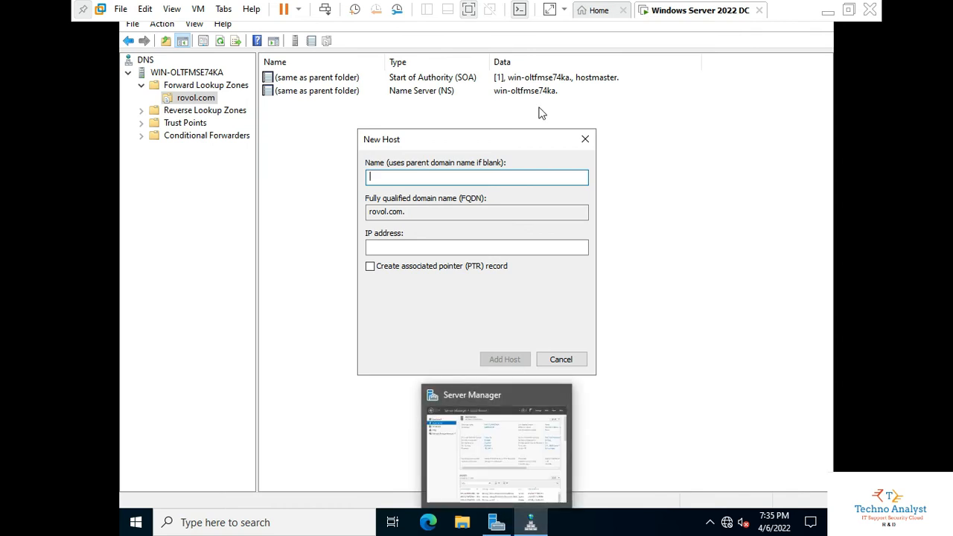
# Copy the full computer name from the local server's System Properties in Server Manager and close them without changes.
pyautogui.click(499, 522)
pyautogui.click(479, 112)
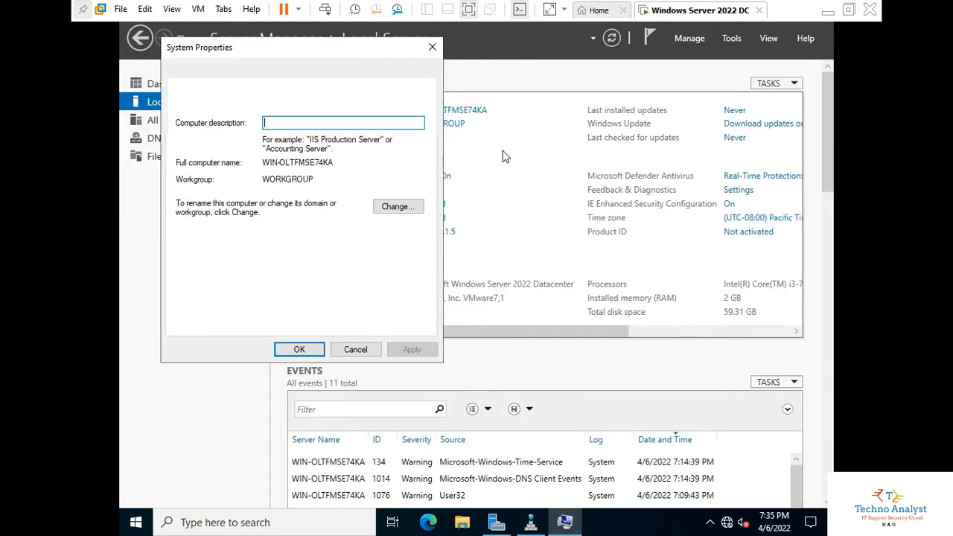
pyautogui.moveTo(335, 161); pyautogui.dragTo(257, 160)
pyautogui.rightClick(272, 162)
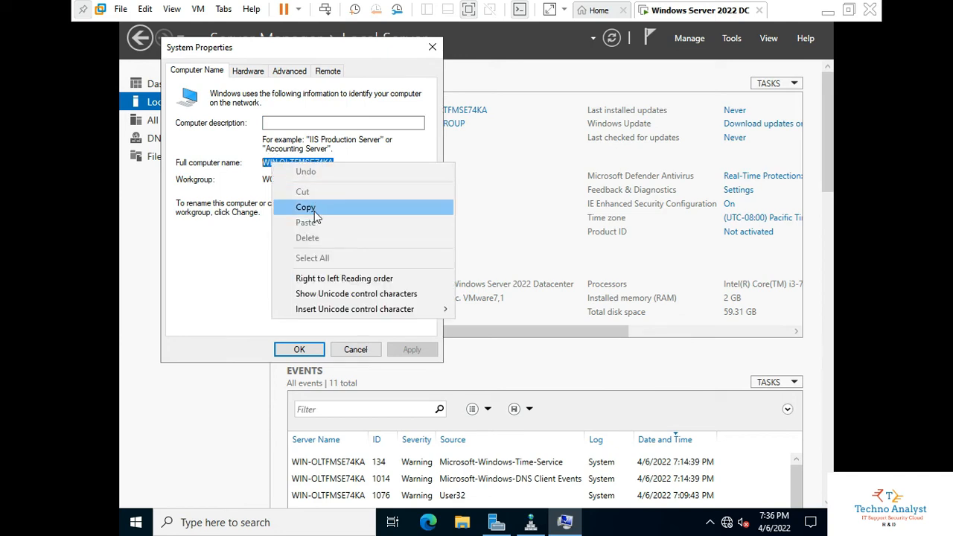
pyautogui.click(314, 209)
pyautogui.click(354, 353)
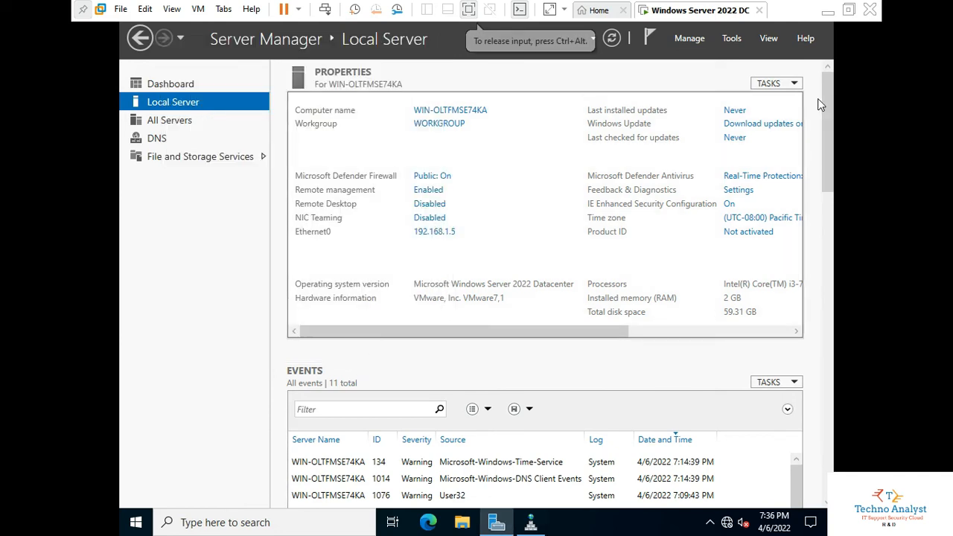
# Add a host record to rovol.com with the copied computer name WIN-OLTFMSE74KA and IP address 192.168.1.5, and finish adding hosts.
pyautogui.click(532, 524)
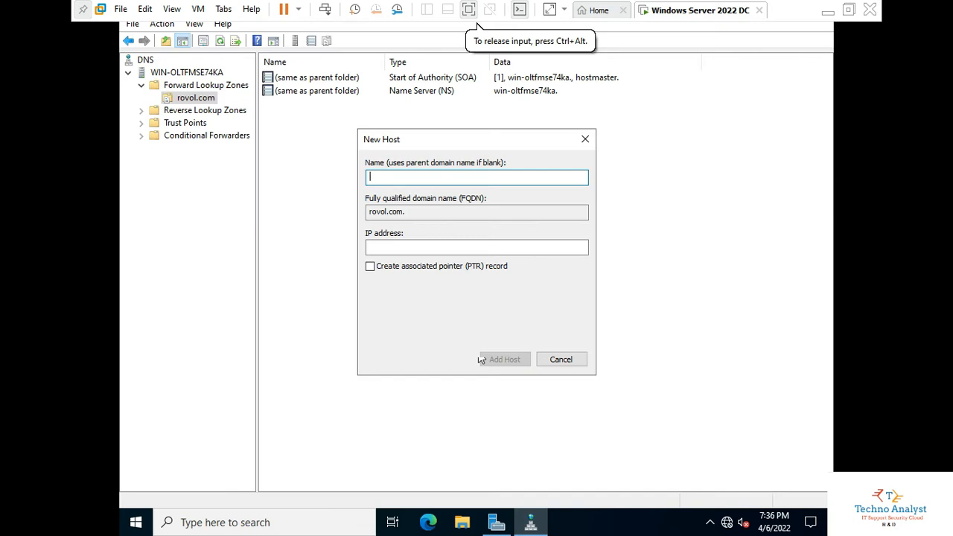
pyautogui.rightClick(388, 174)
pyautogui.click(431, 231)
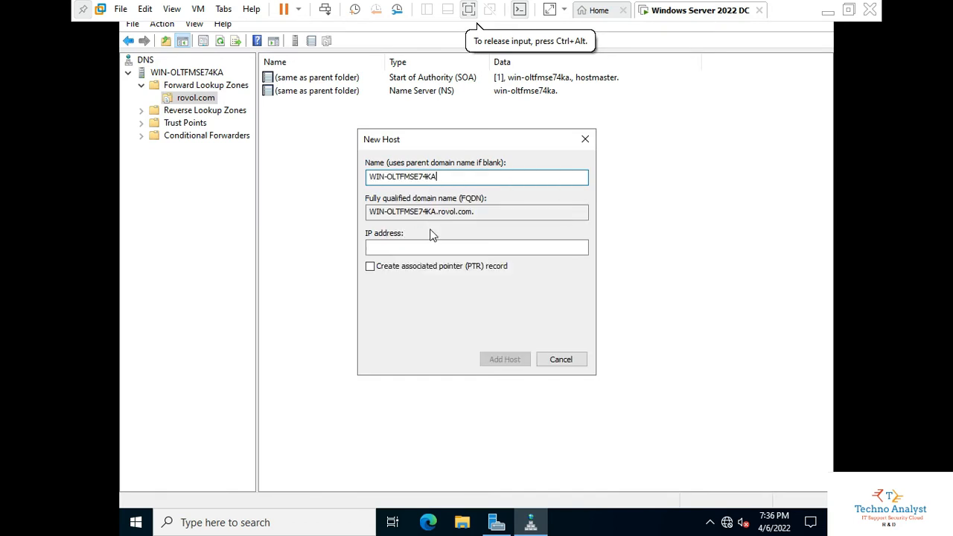
pyautogui.click(428, 247)
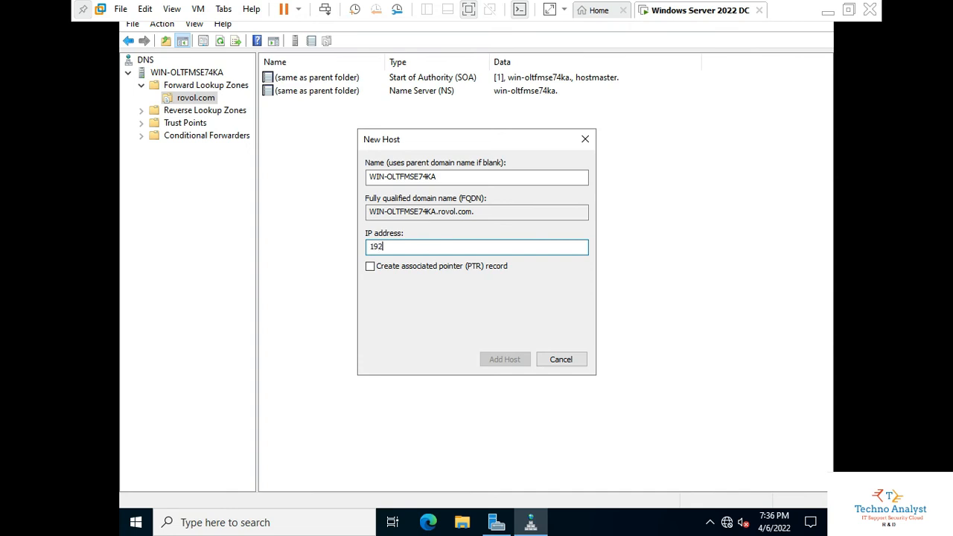
pyautogui.write('192.168.1.5')
pyautogui.click(520, 360)
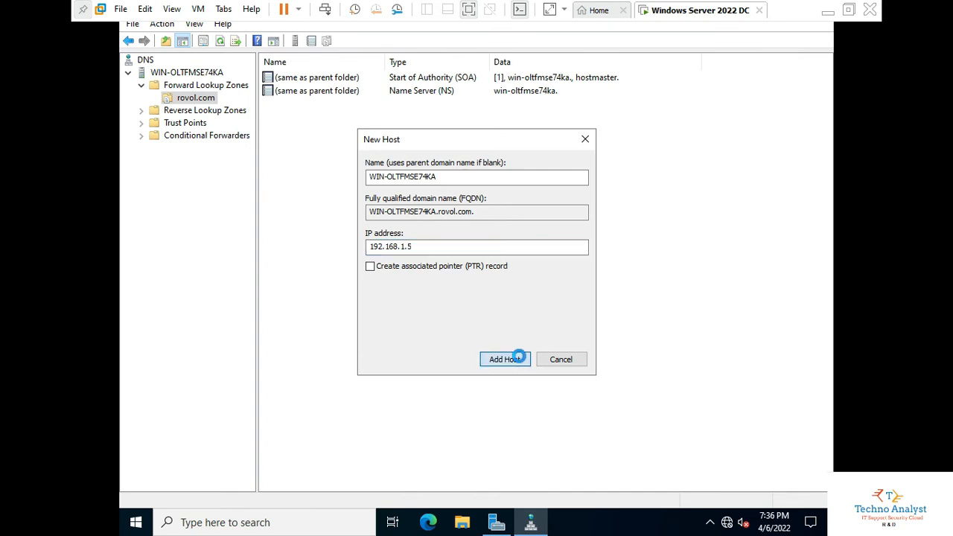
pyautogui.click(569, 312)
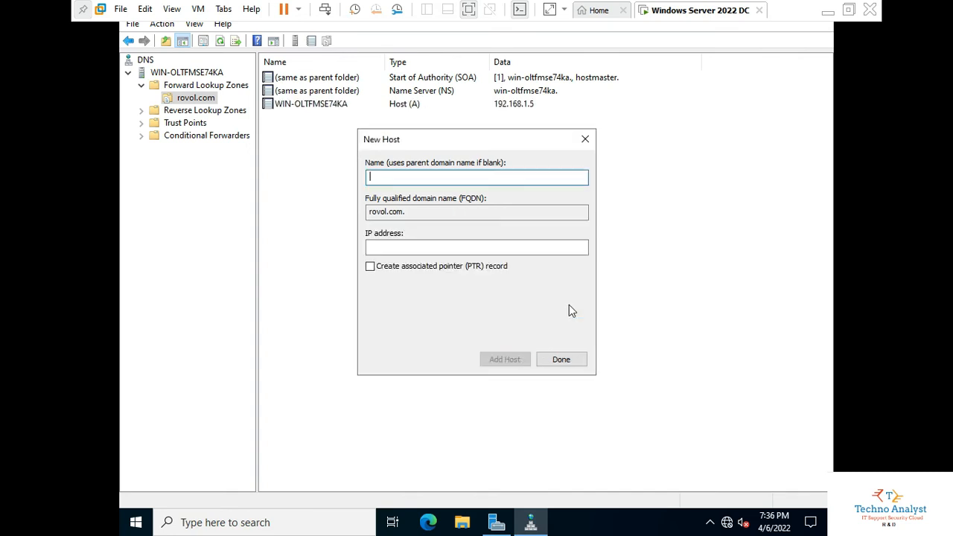
pyautogui.click(583, 358)
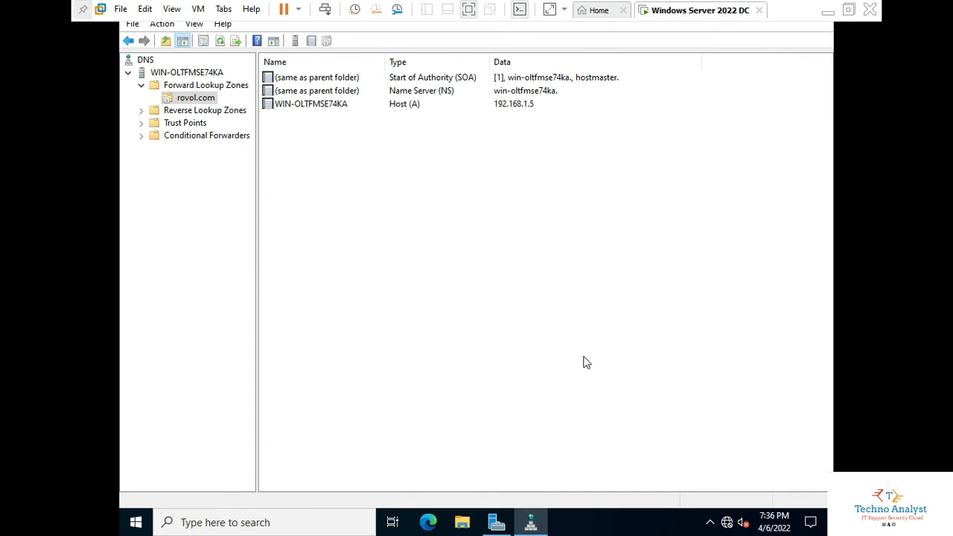
# Start a new pointer (PTR) record in the 1.168.192.in-addr.arpa reverse lookup zone.
pyautogui.click(211, 113)
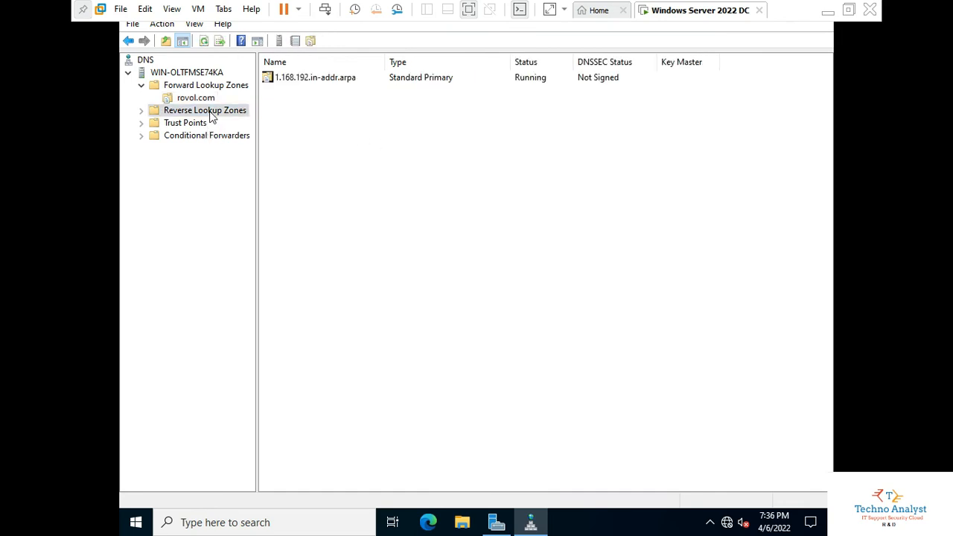
pyautogui.rightClick(285, 111)
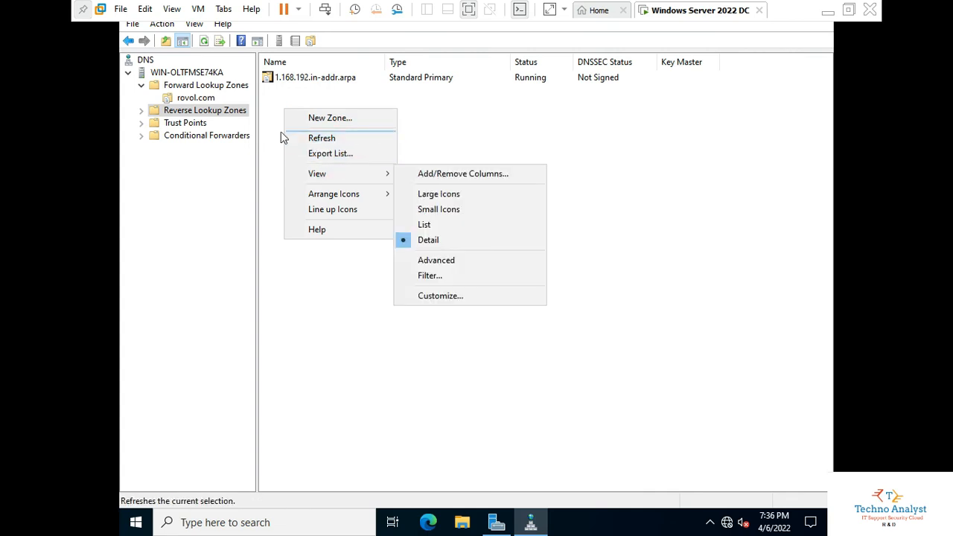
pyautogui.click(141, 110)
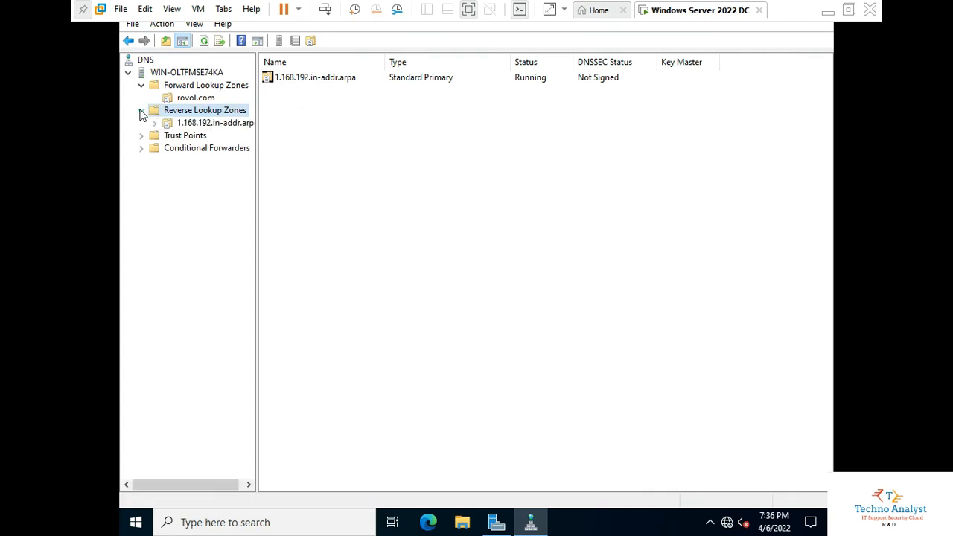
pyautogui.click(192, 100)
pyautogui.click(207, 125)
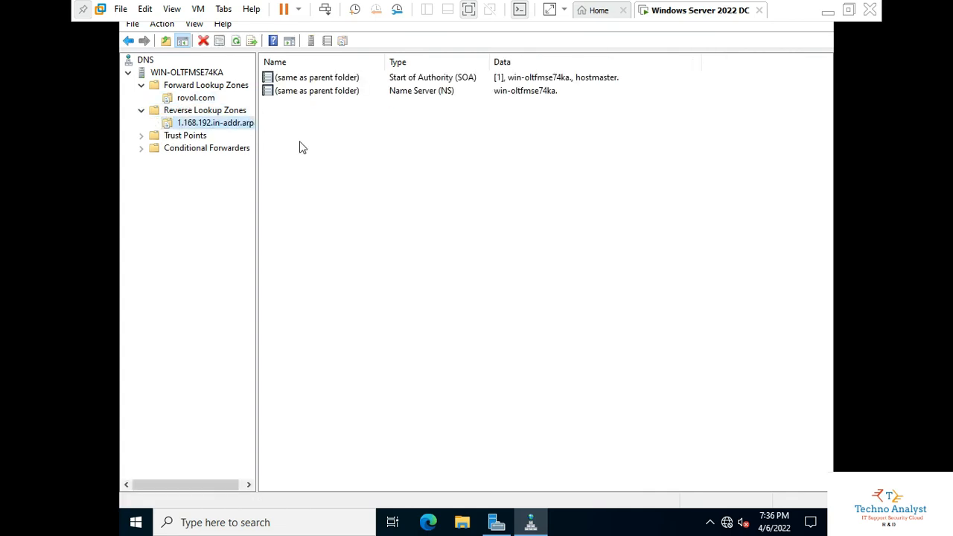
pyautogui.rightClick(333, 143)
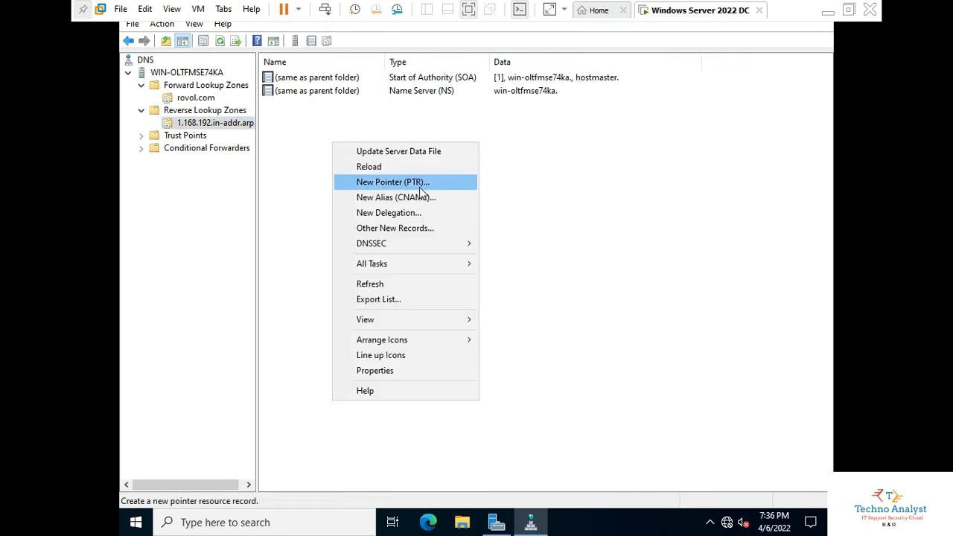
pyautogui.click(419, 182)
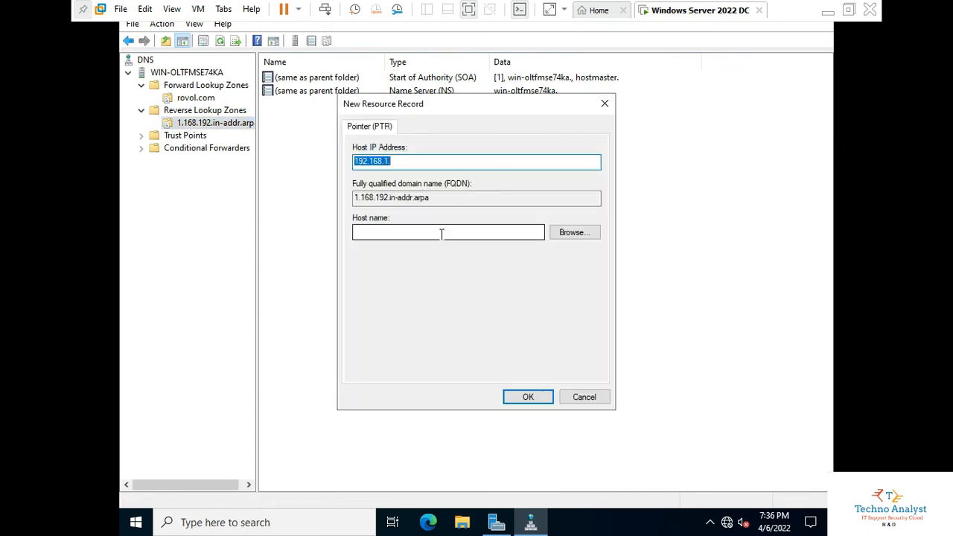
# Pick the WIN-OLTFMSE74KA host record from the rovol.com forward zone as the pointer's host and create the PTR record for 192.168.1.5.
pyautogui.click(485, 232)
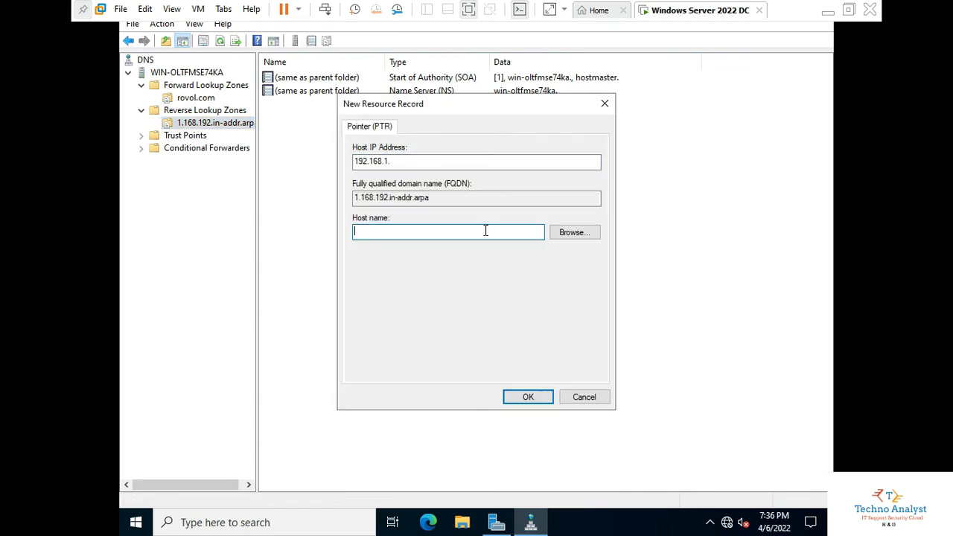
pyautogui.click(574, 233)
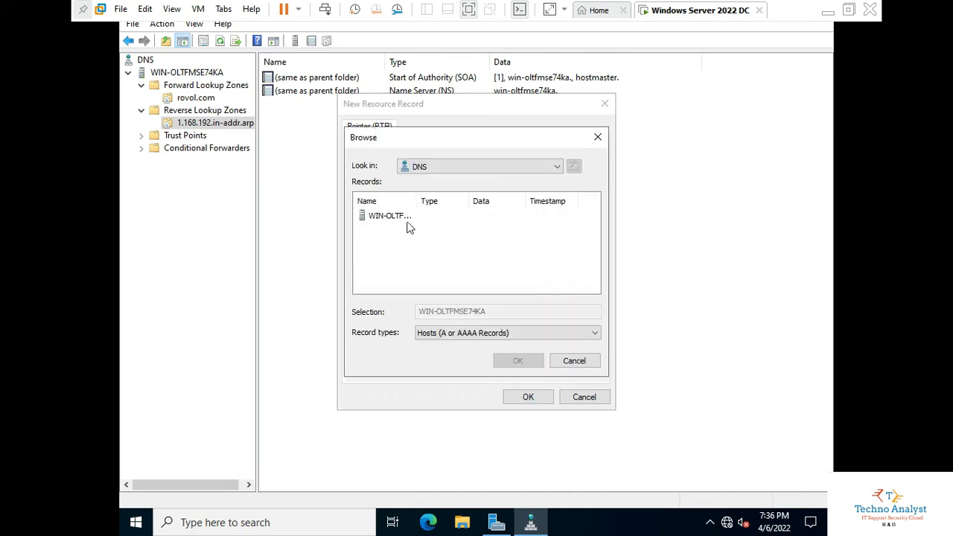
pyautogui.doubleClick(379, 219)
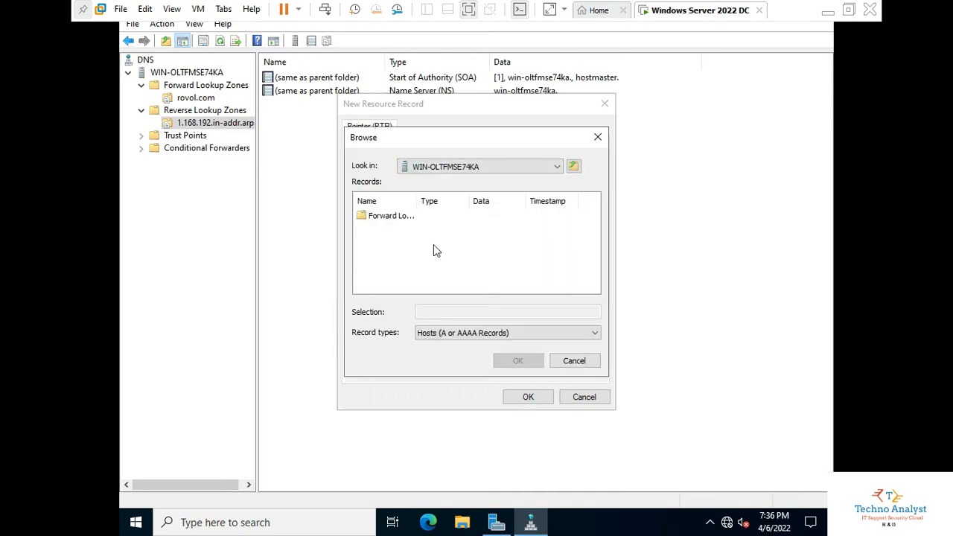
pyautogui.doubleClick(393, 218)
pyautogui.doubleClick(395, 218)
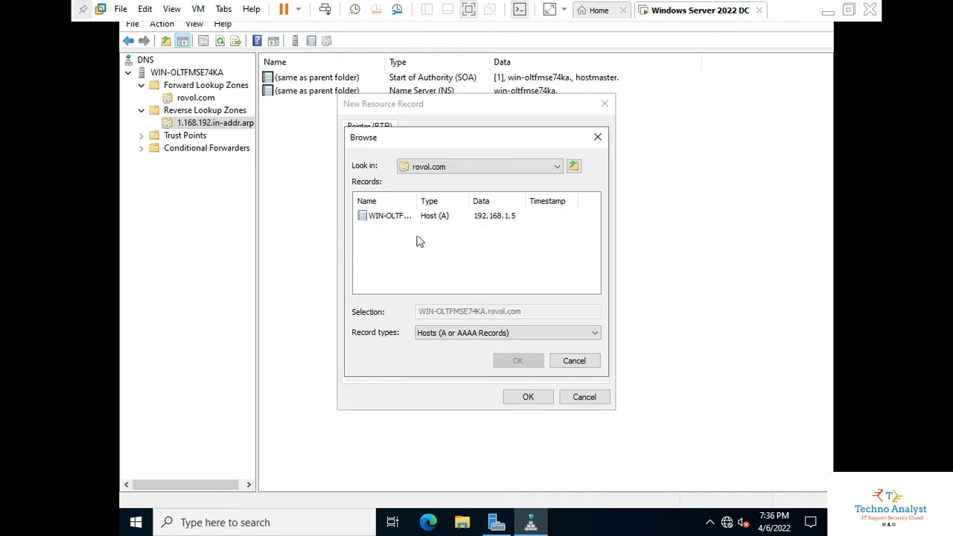
pyautogui.click(406, 218)
pyautogui.click(512, 361)
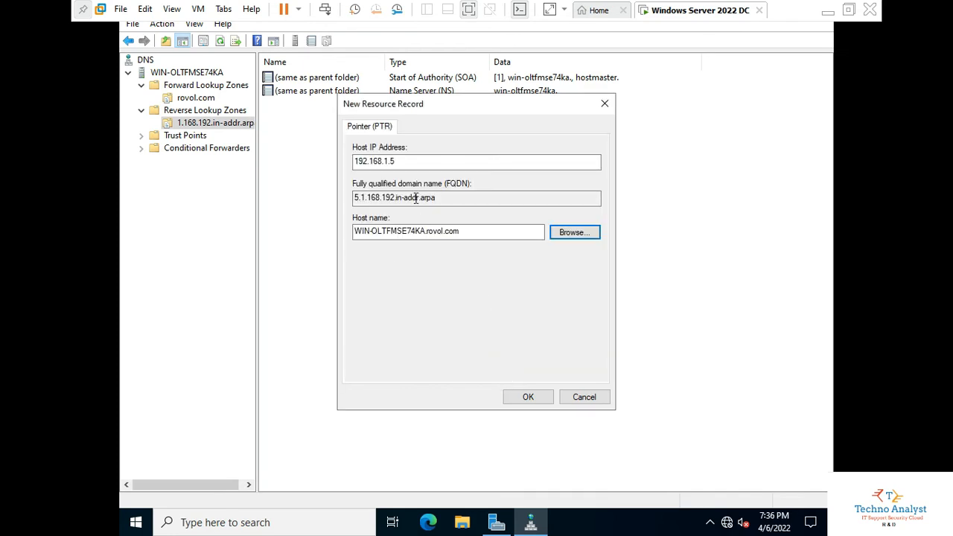
pyautogui.click(416, 232)
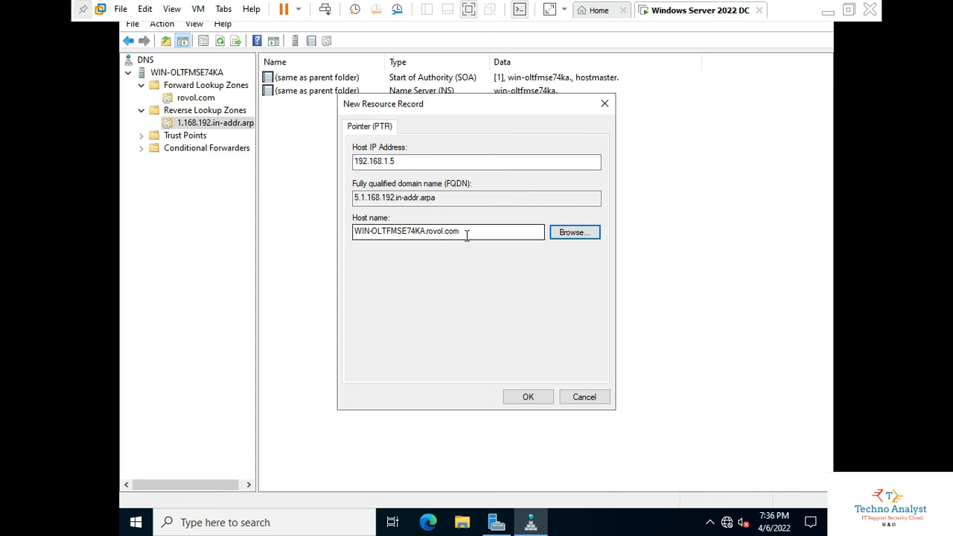
pyautogui.click(412, 162)
pyautogui.moveTo(401, 161); pyautogui.dragTo(392, 161)
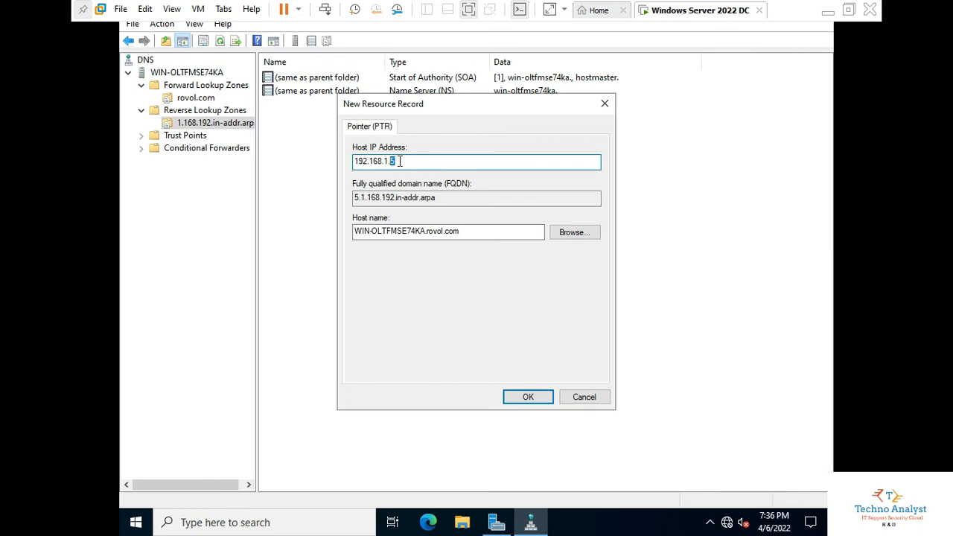
pyautogui.click(528, 399)
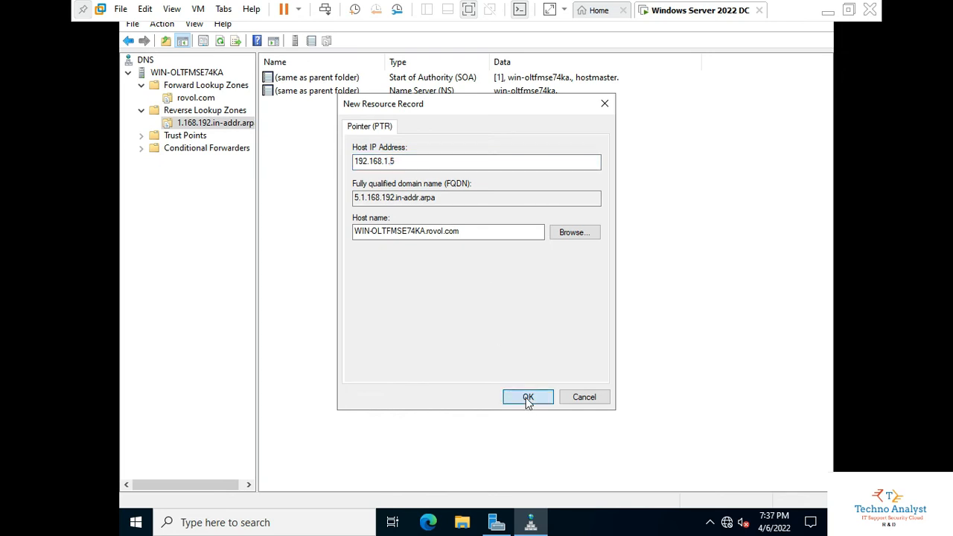
# Refresh the reverse zone's records and restart the DNS service on WIN-OLTFMSE74KA.
pyautogui.rightClick(441, 238)
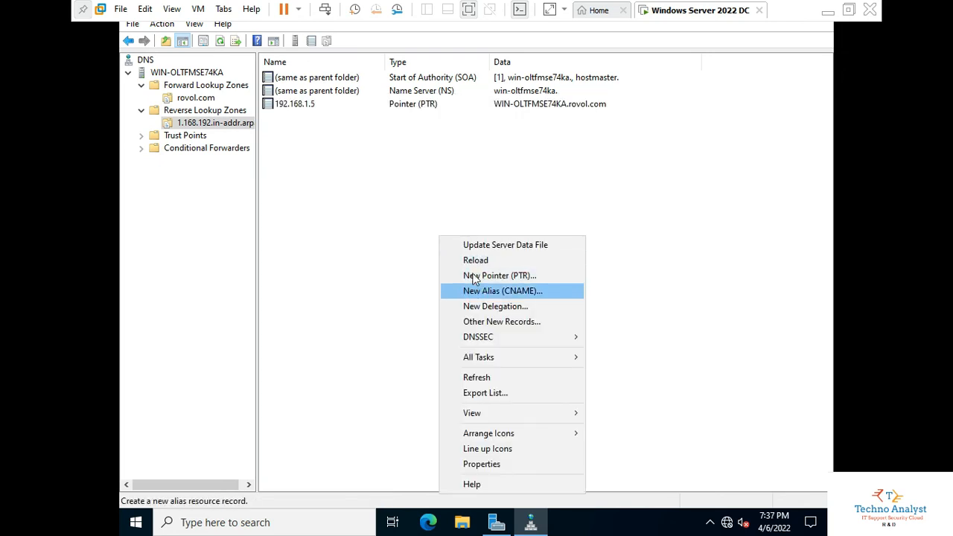
pyautogui.click(454, 378)
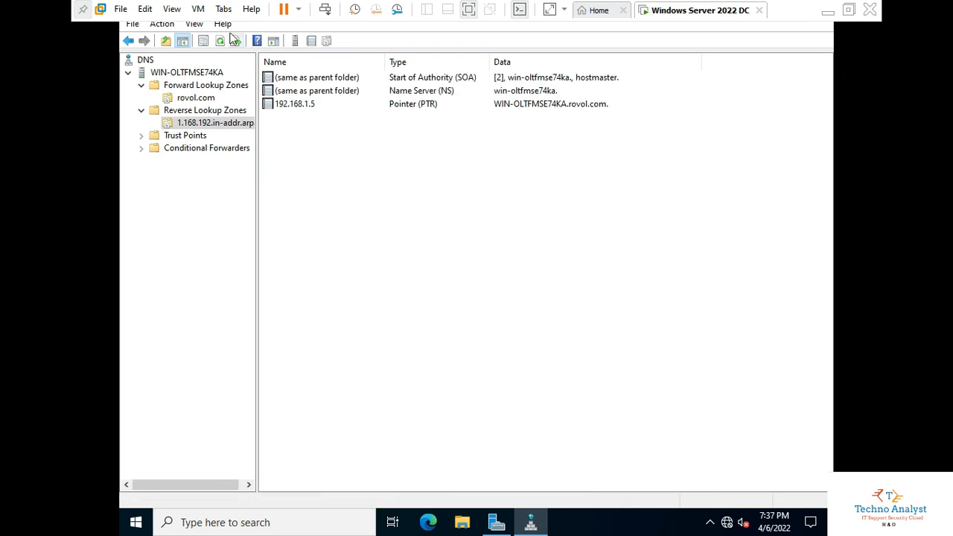
pyautogui.rightClick(184, 73)
pyautogui.moveTo(252, 205)
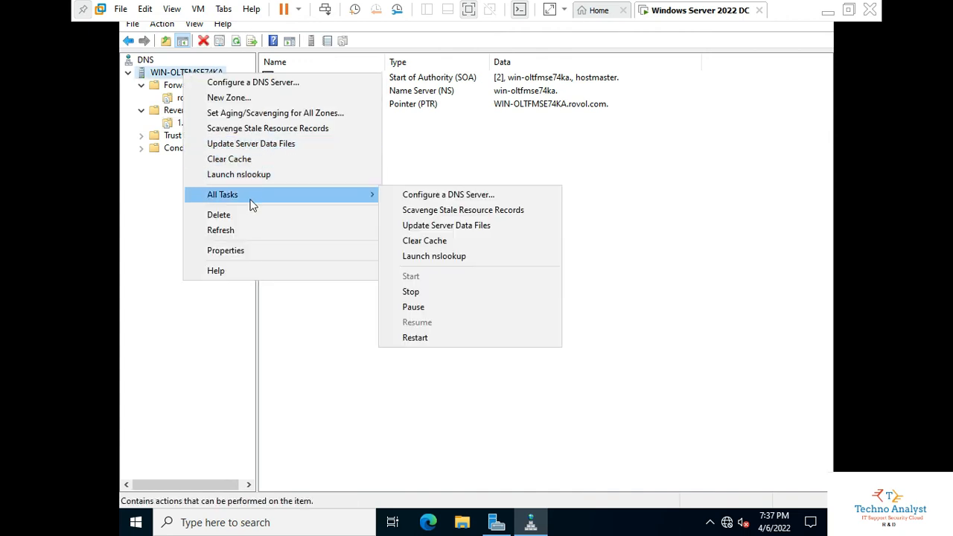
pyautogui.rightClick(157, 70)
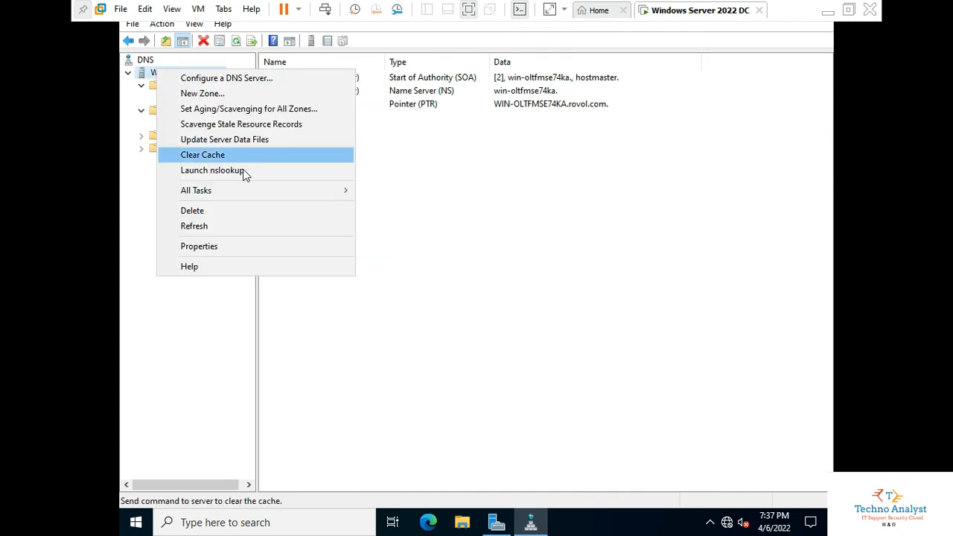
pyautogui.moveTo(240, 193)
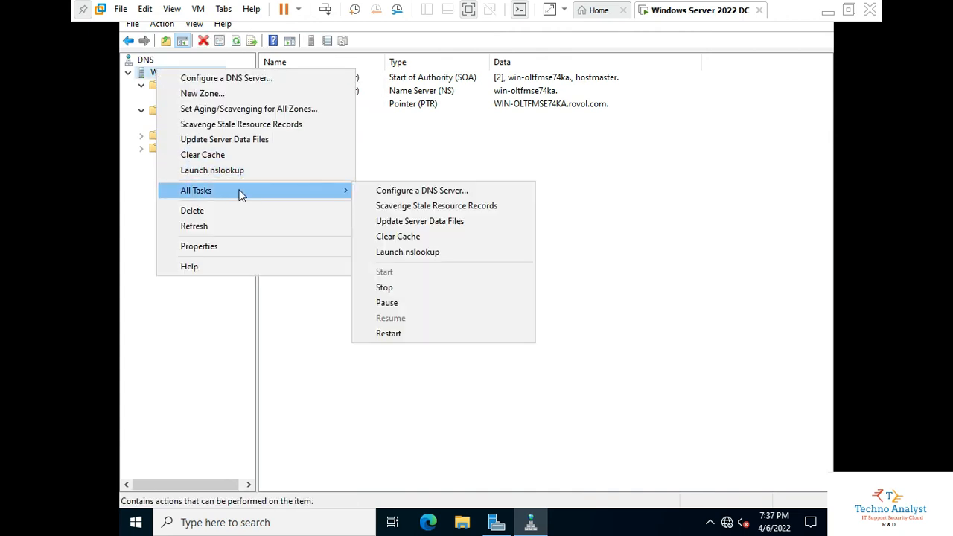
pyautogui.click(410, 333)
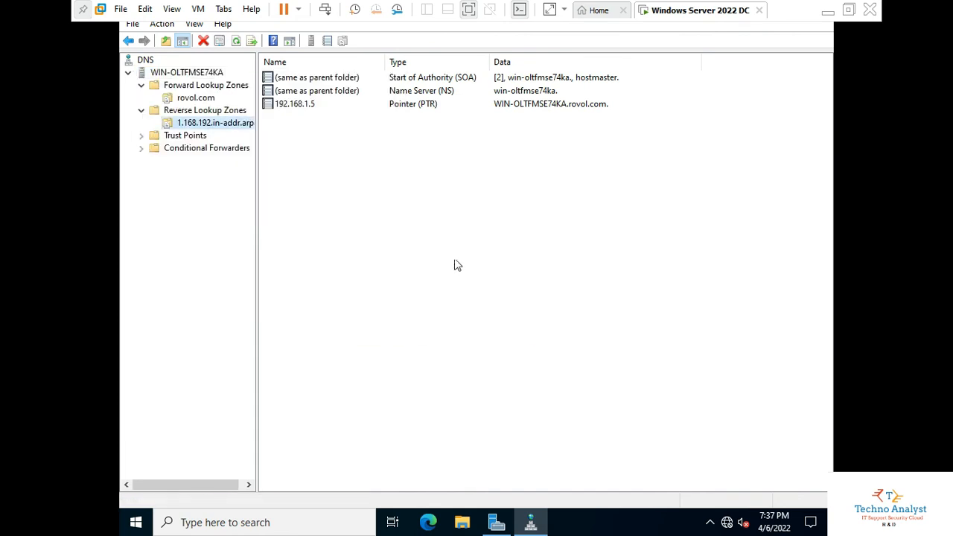
# Launch nslookup from the DNS server in DNS Manager to check its default server name and address.
pyautogui.rightClick(201, 75)
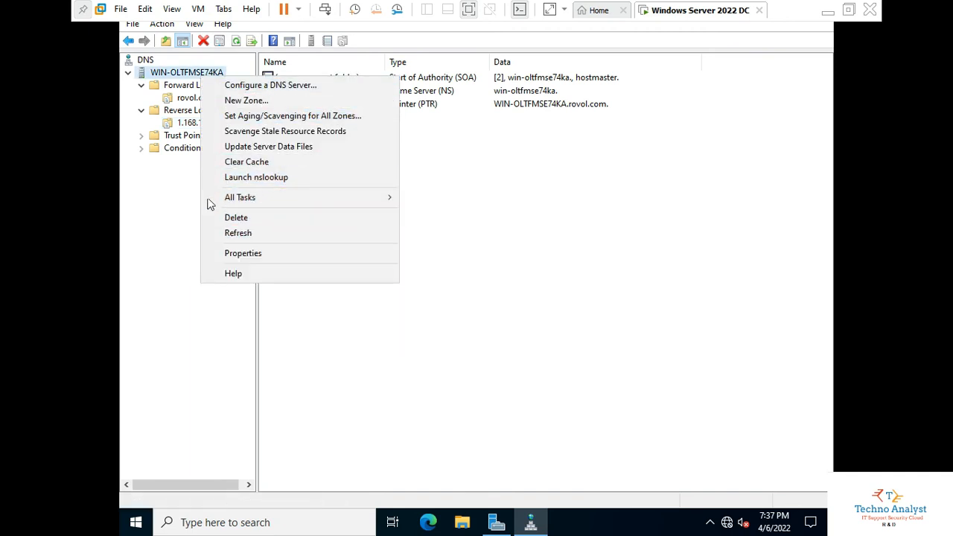
pyautogui.click(258, 177)
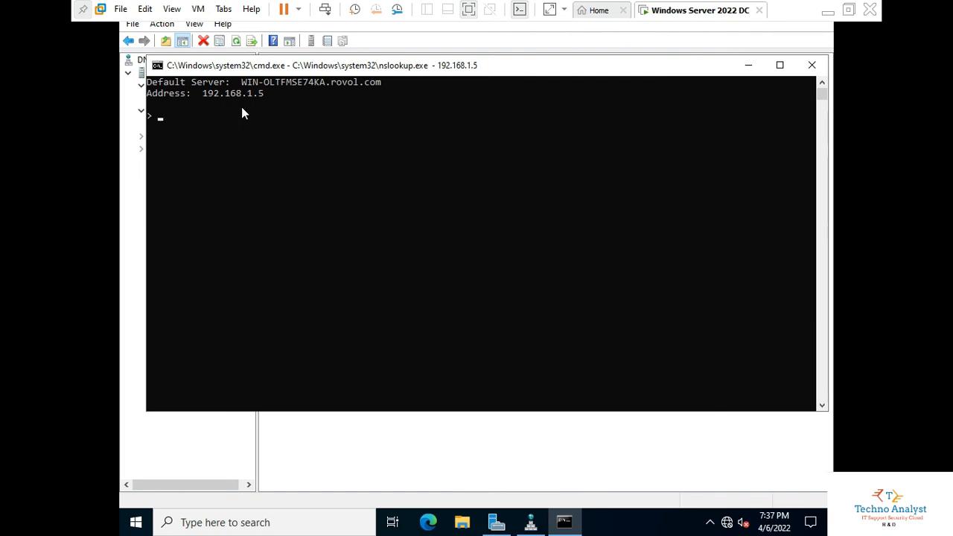
pyautogui.moveTo(374, 68); pyautogui.dragTo(466, 173)
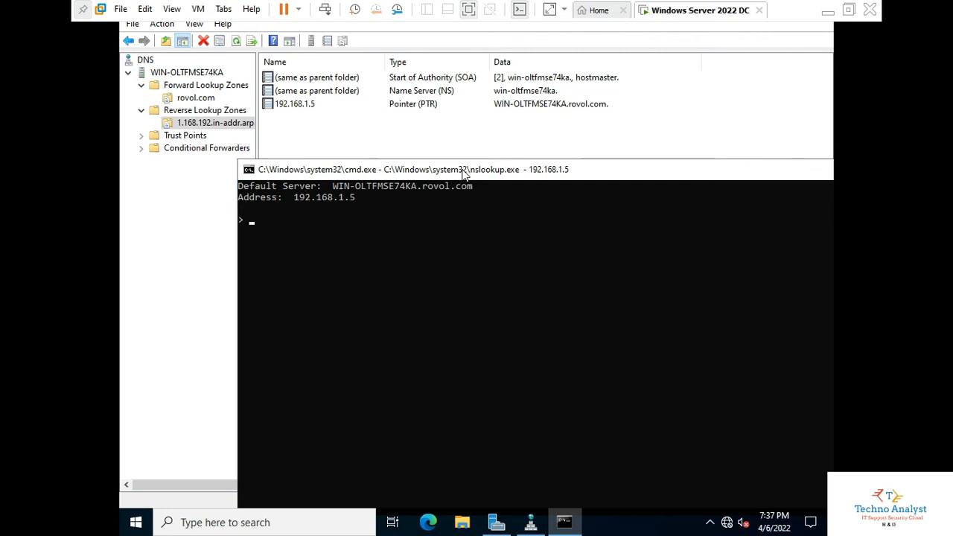
pyautogui.write('nslookup')
pyautogui.press('Return')
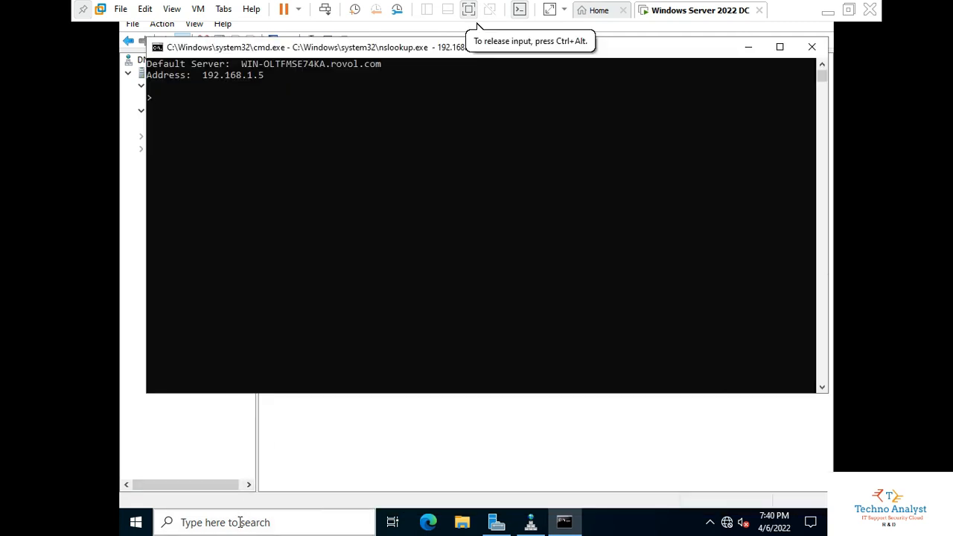
# Open Command Prompt, change to the root of drive C and run nslookup.
pyautogui.click(240, 522)
pyautogui.write('cm')
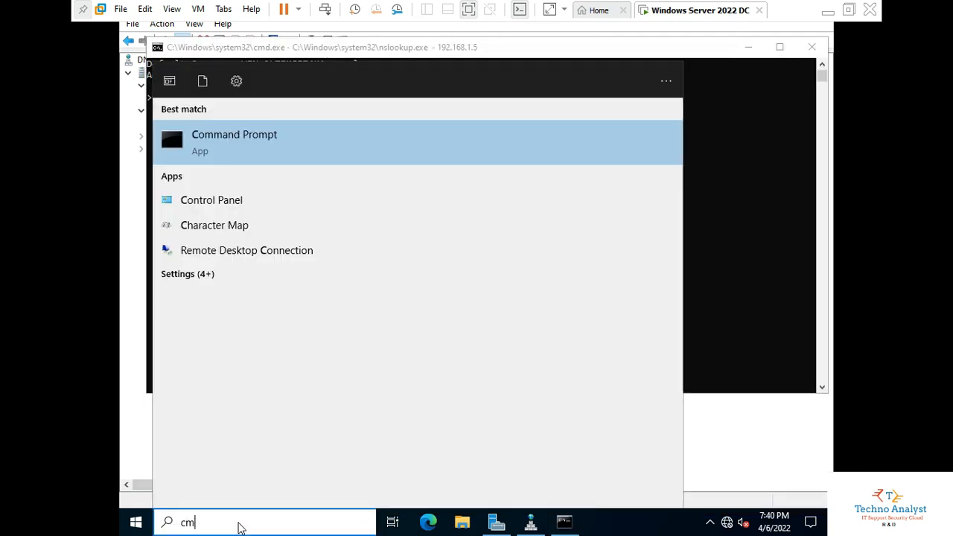
pyautogui.write('d')
pyautogui.press('Return')
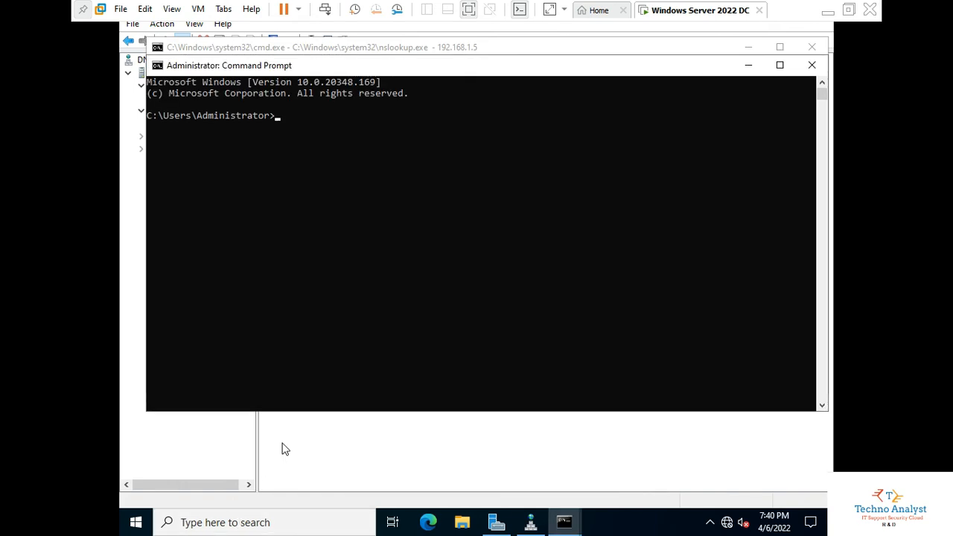
pyautogui.write('cd\\')
pyautogui.press('Return')
pyautogui.write('nslookup')
pyautogui.press('Return')
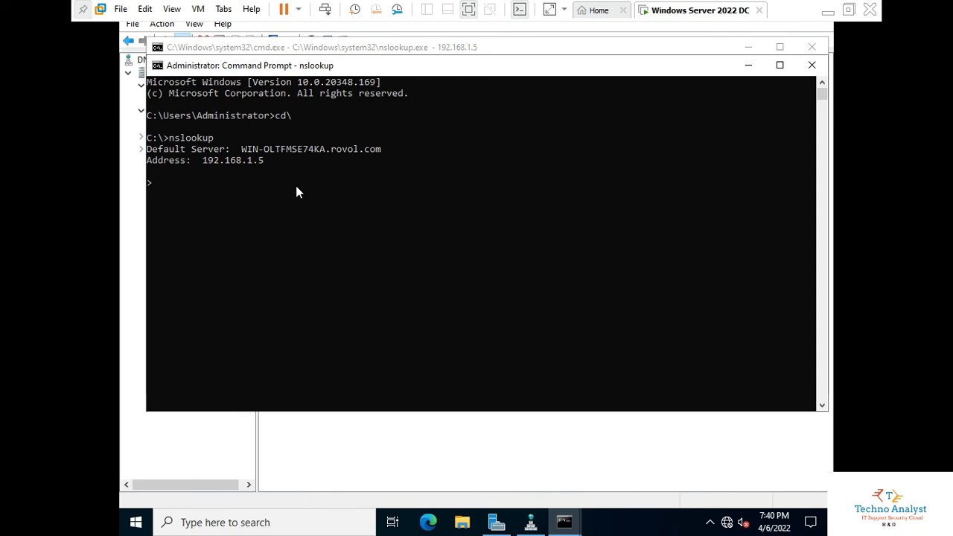
# Exit nslookup and flush the DNS resolver cache with ipconfig /flushdns.
pyautogui.hotkey('ctrl', 'z')
pyautogui.press('Return')
pyautogui.write('ipconfig ')
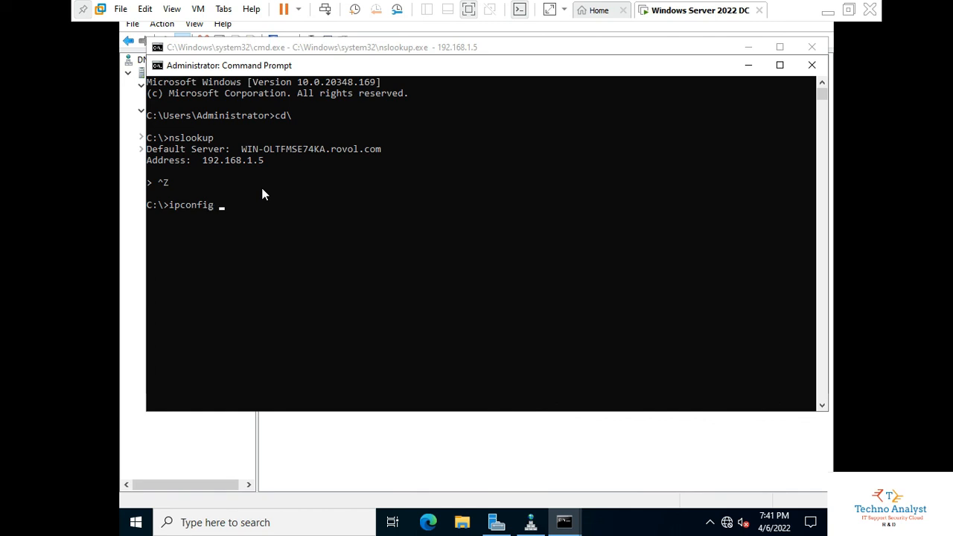
pyautogui.write('/flushdns')
pyautogui.press('Return')
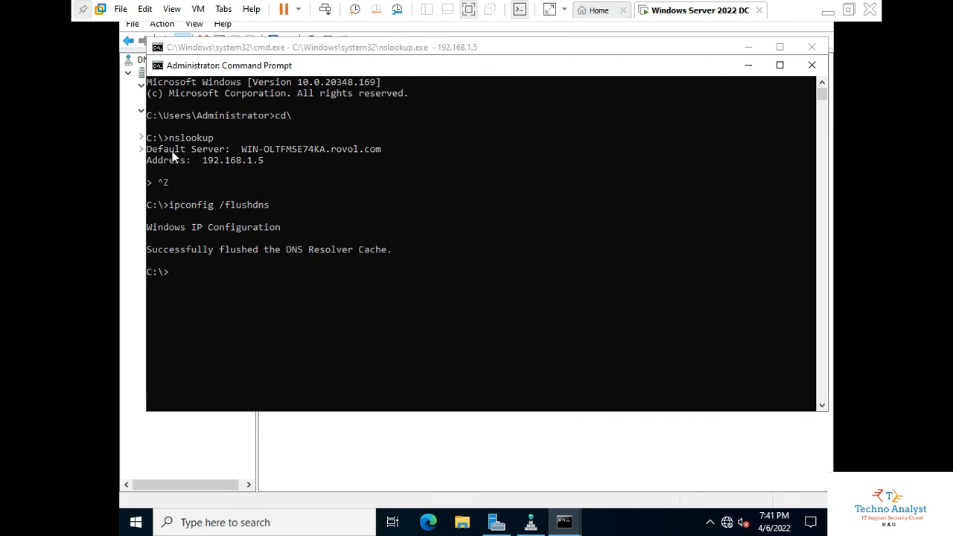
pyautogui.click(244, 149)
pyautogui.moveTo(243, 146); pyautogui.dragTo(352, 155)
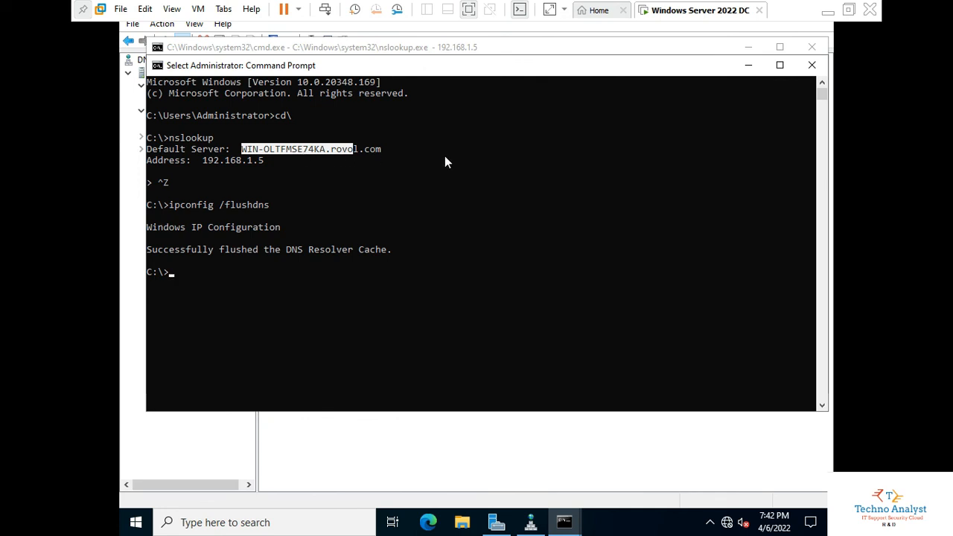
pyautogui.click(229, 273)
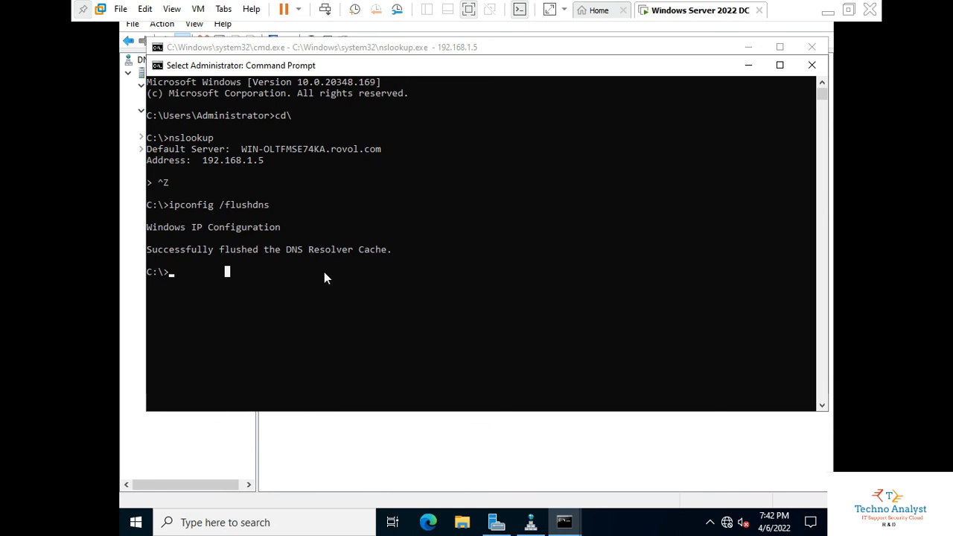